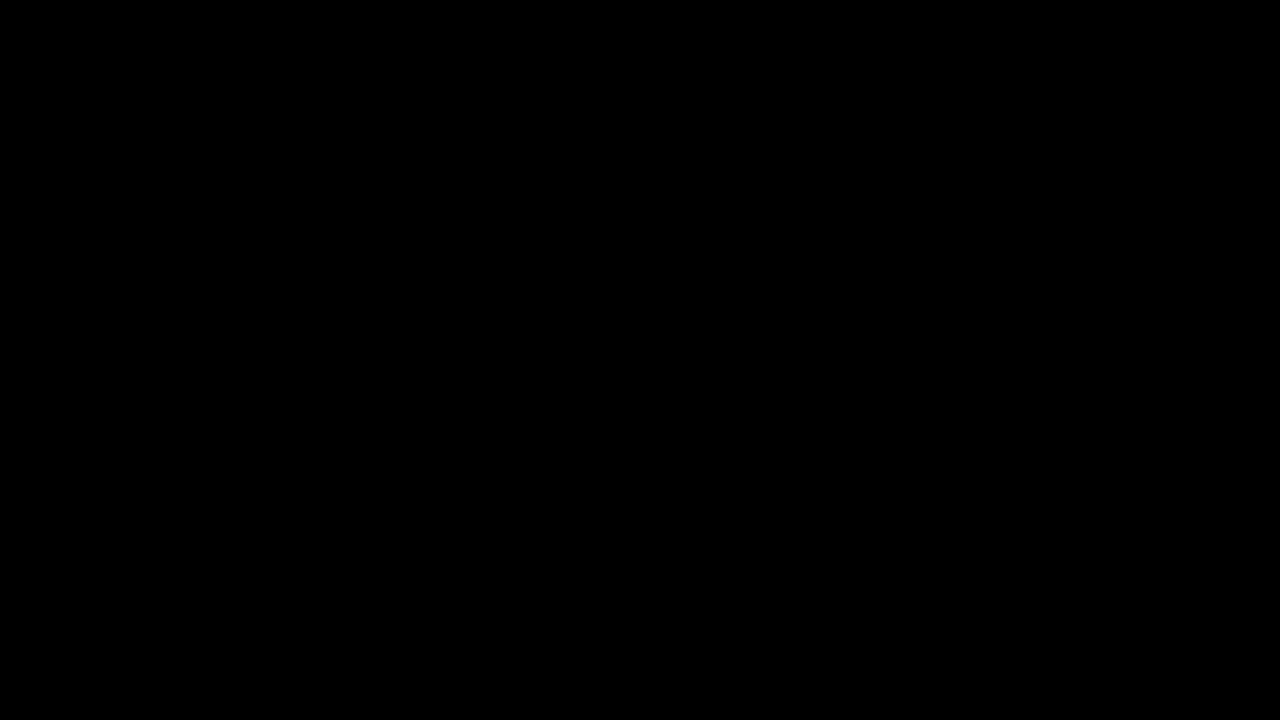
Log in to cai-esxi-01 in PuTTY as domain user aitn\vmadmin with its password.
{"action": "type", "text": "root"}
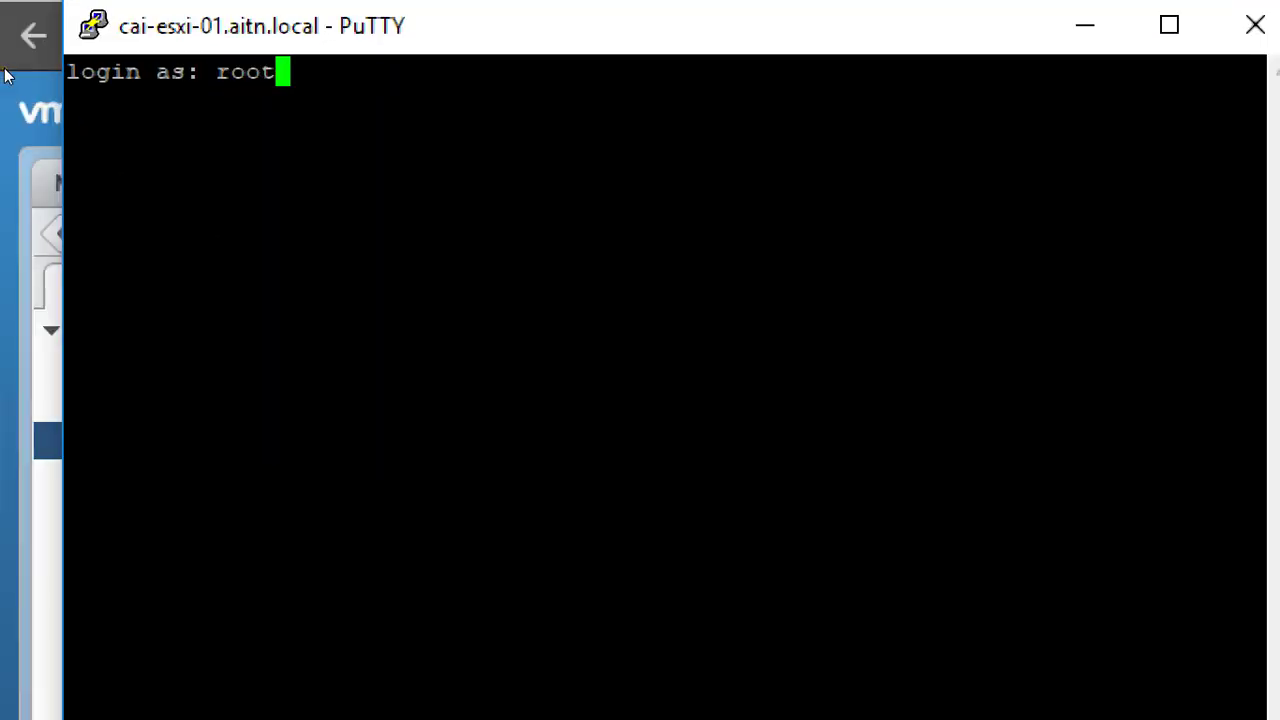
{"action": "key", "text": "BackSpace"}
{"action": "key", "text": "BackSpace"}
{"action": "key", "text": "BackSpace"}
{"action": "key", "text": "BackSpace"}
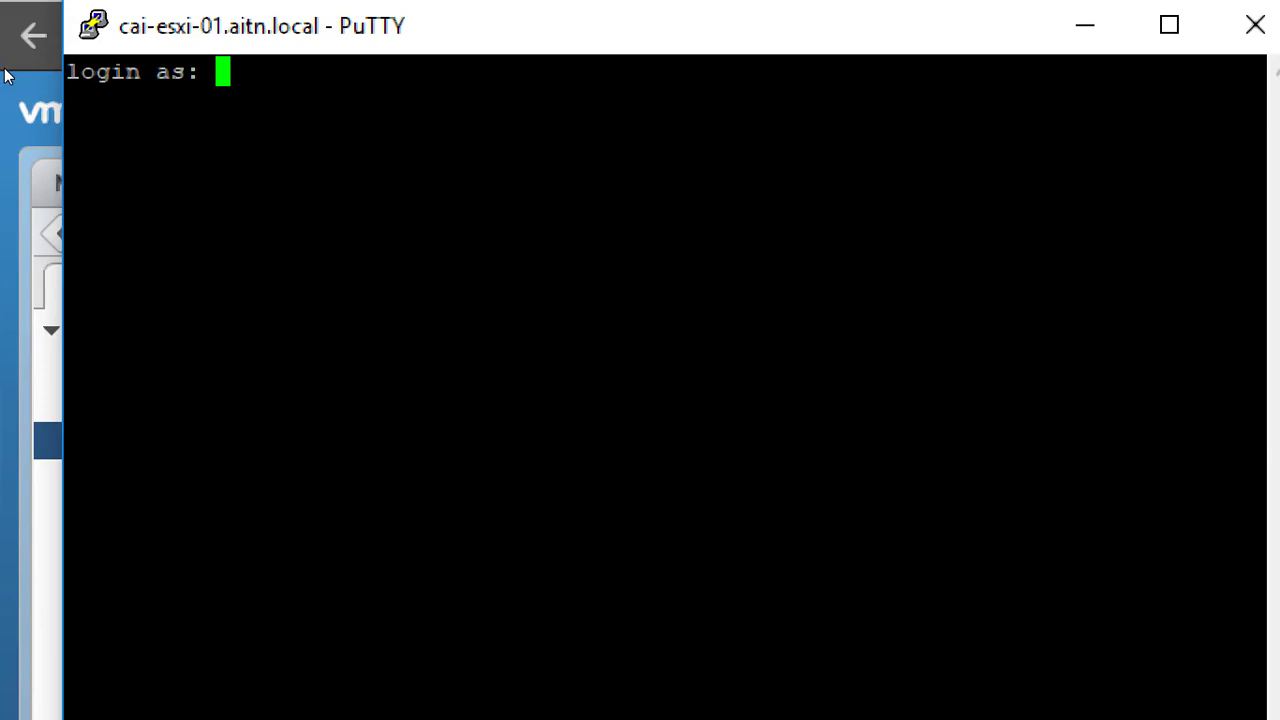
{"action": "type", "text": "aitn"}
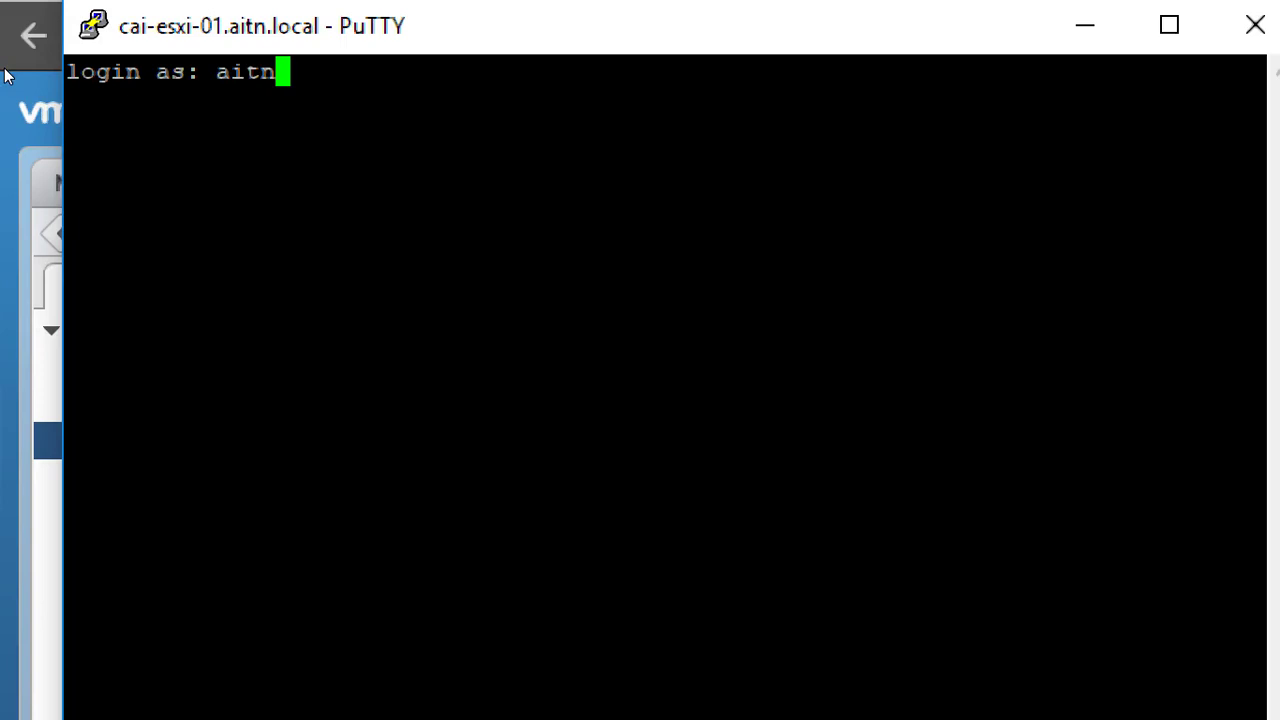
{"action": "type", "text": "\\"}
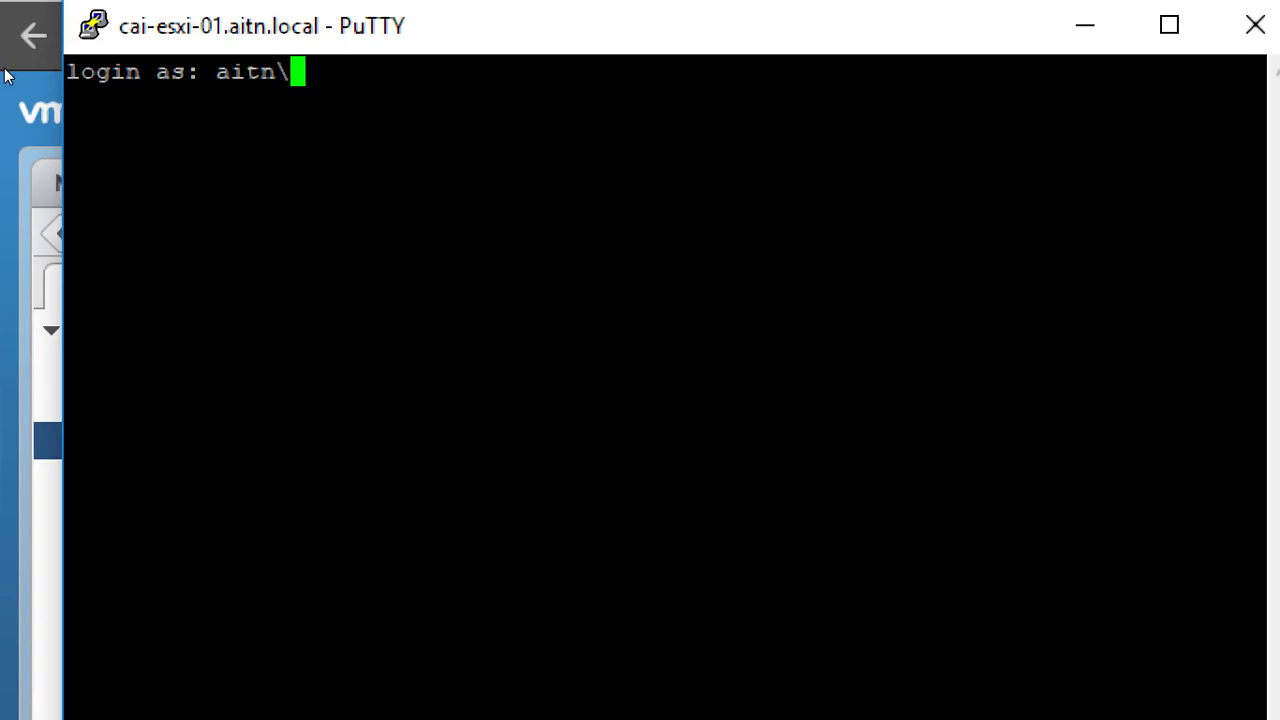
{"action": "type", "text": "vmadmin"}
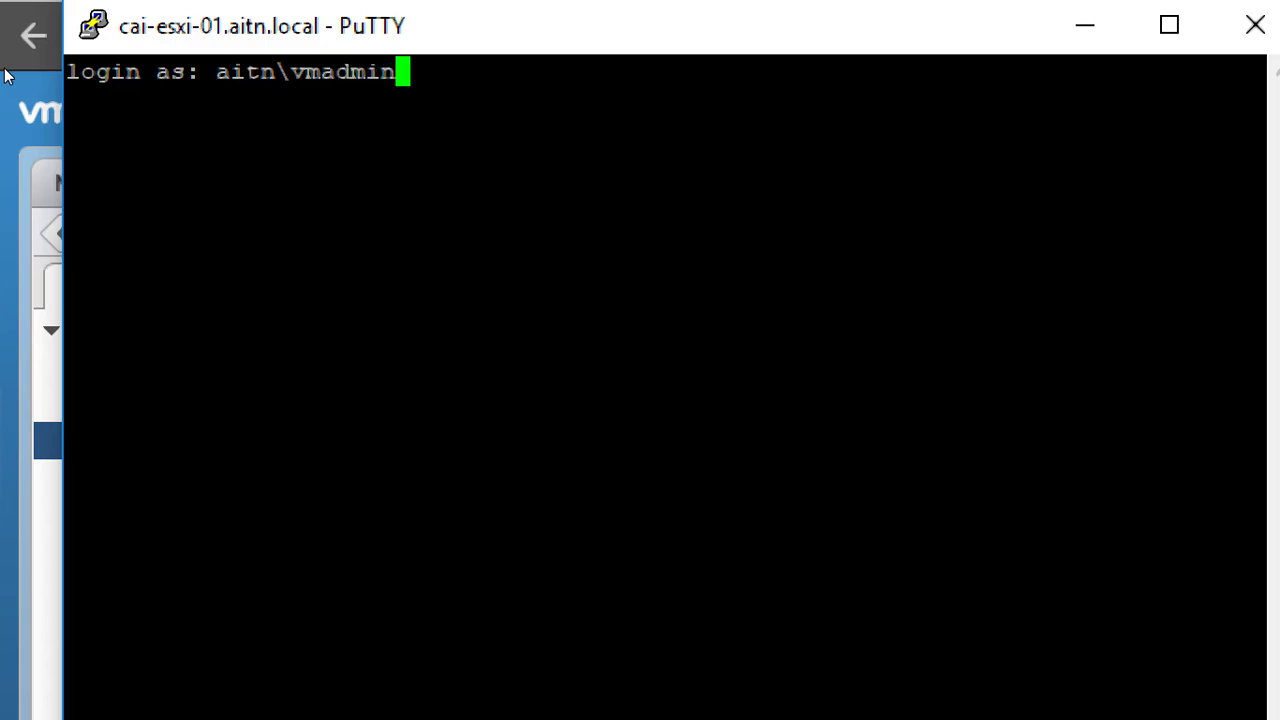
{"action": "key", "text": "Return"}
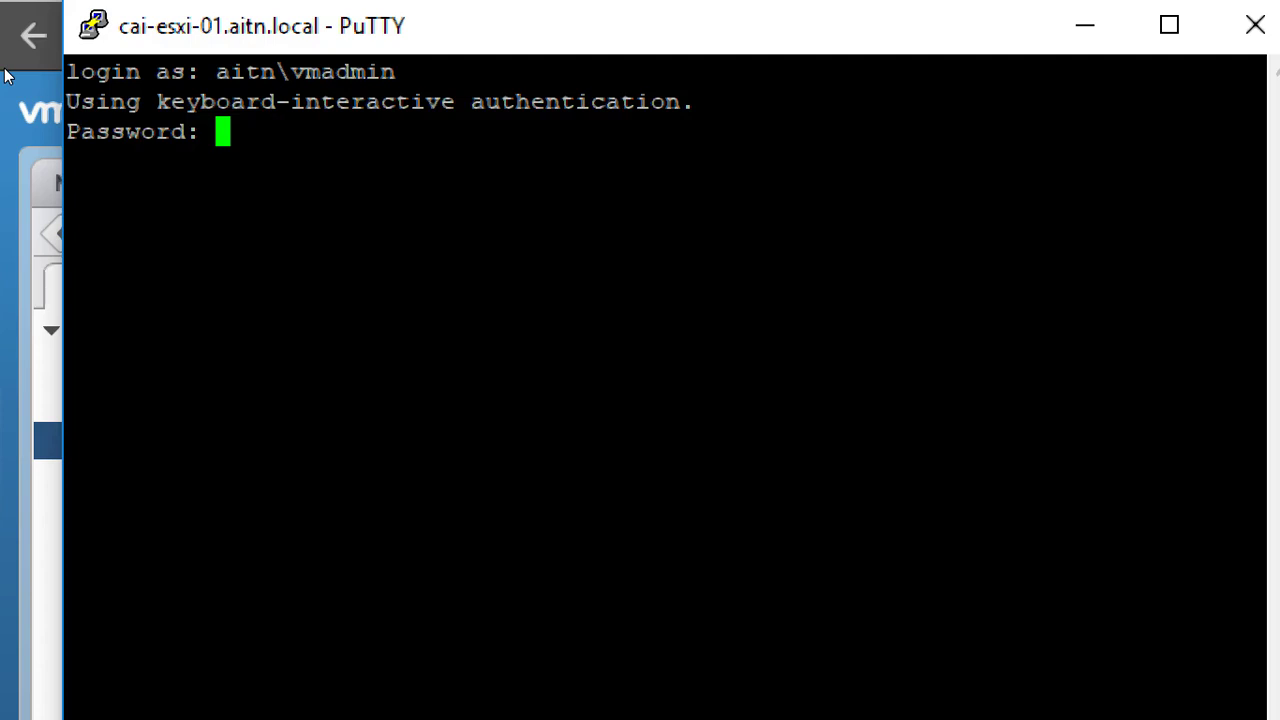
{"action": "key", "text": "Return"}
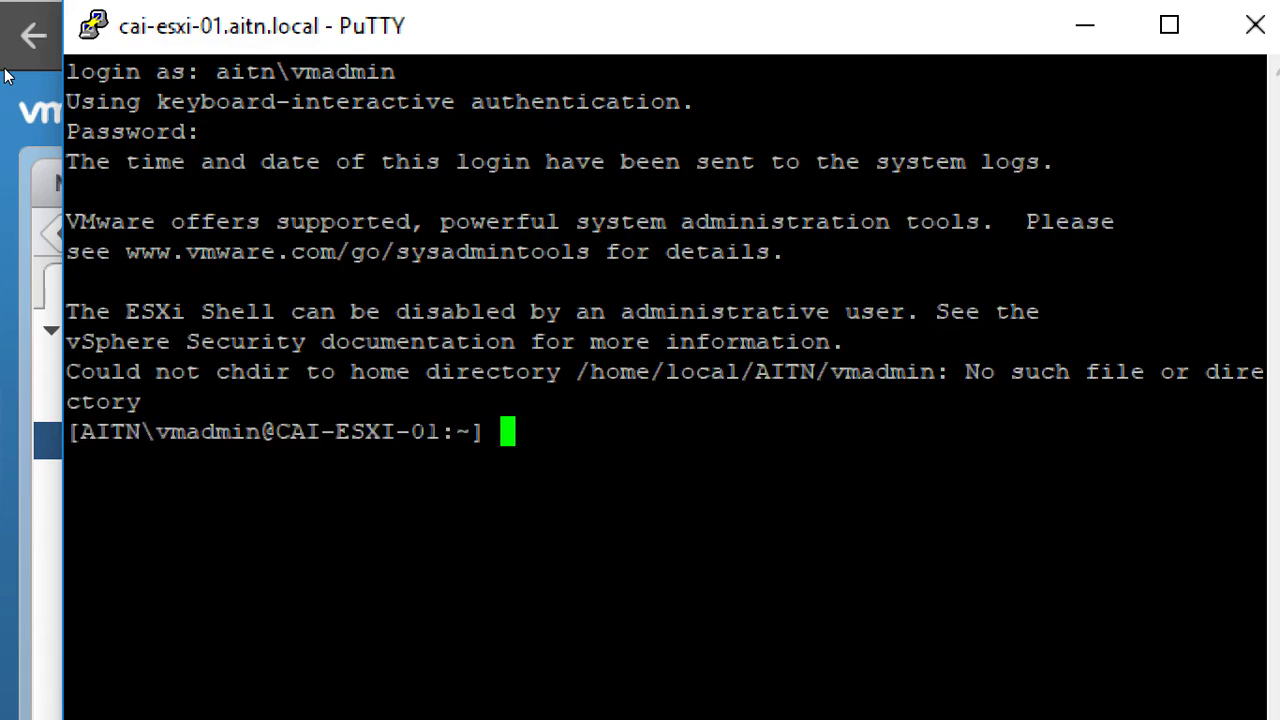
Confirm the shell prompt appears, then end the SSH session with exit.
{"action": "key", "text": "Return"}
{"action": "key", "text": "Return"}
{"action": "key", "text": "Return"}
{"action": "key", "text": "Return"}
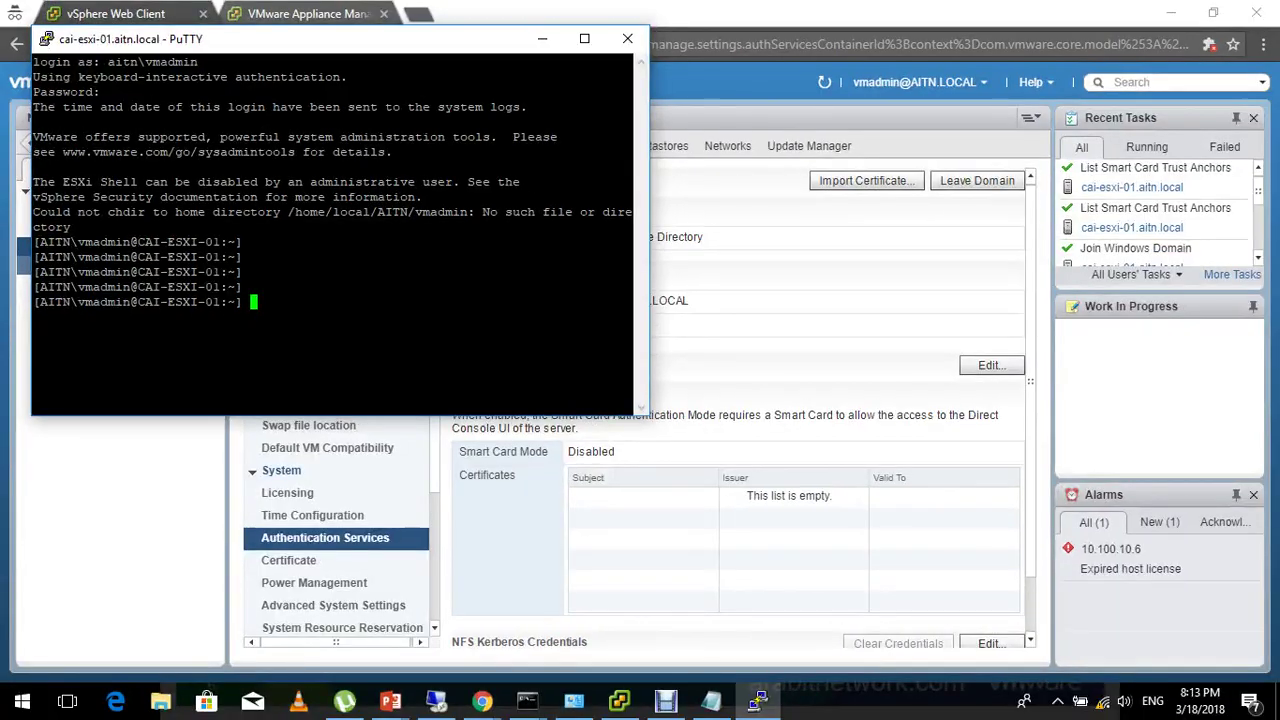
{"action": "type", "text": "exi"}
{"action": "type", "text": "t"}
{"action": "key", "text": "Return"}
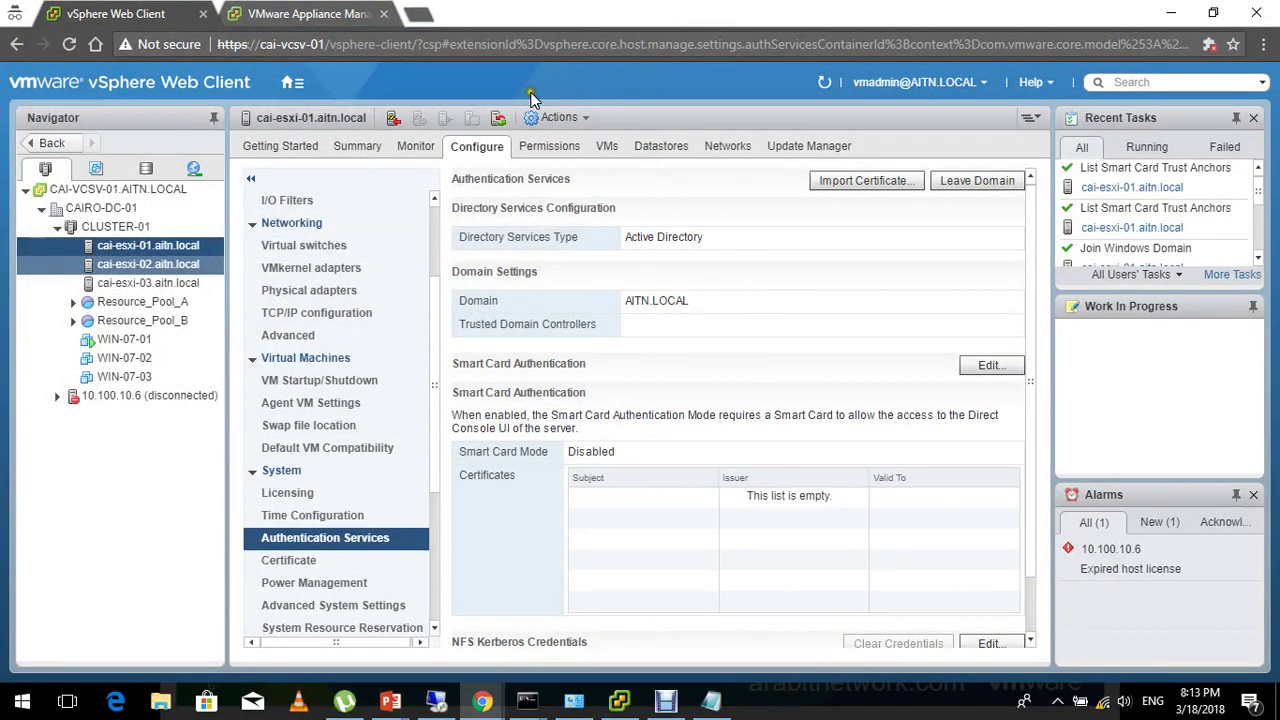
Start Join Domain for cai-esxi-02 and enter the domain aitn.local/vmware.
{"action": "left_click", "coordinate": [180, 283]}
{"action": "left_click", "coordinate": [173, 268]}
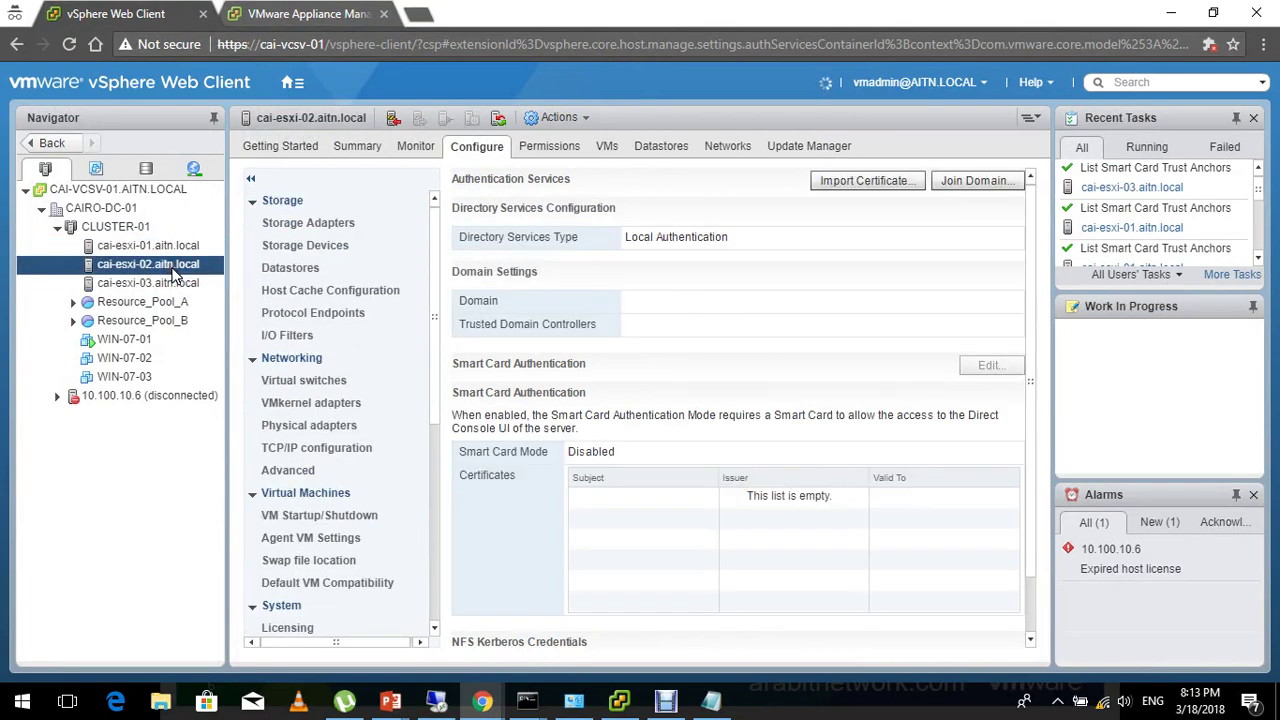
{"action": "left_click", "coordinate": [965, 182]}
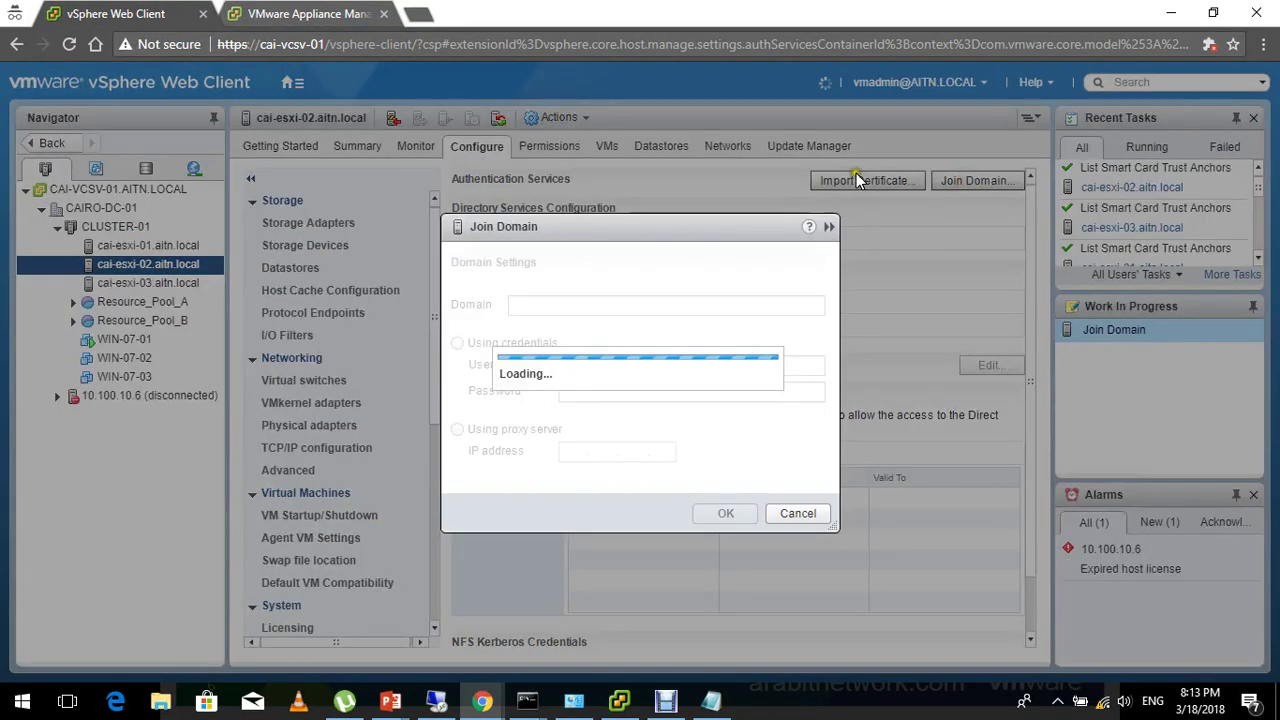
{"action": "left_click", "coordinate": [606, 297]}
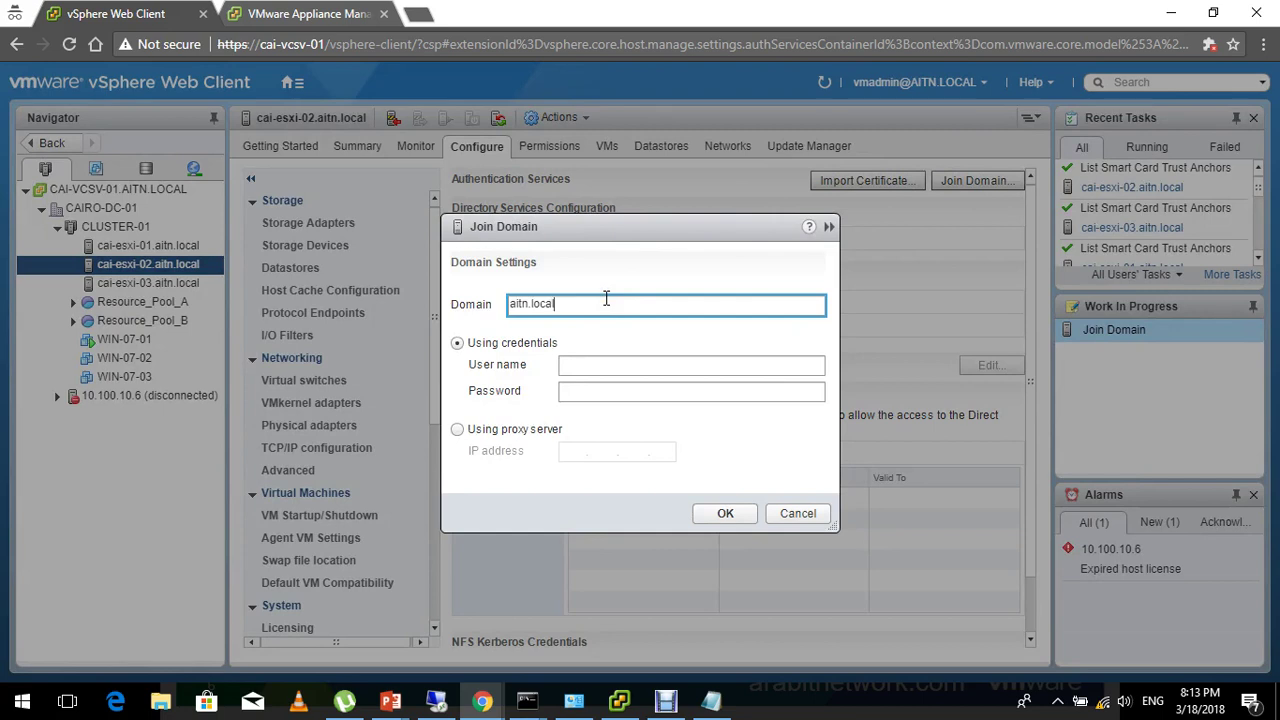
{"action": "type", "text": "aitn.local/vmware"}
{"action": "key", "text": "ctrl+a"}
{"action": "key", "text": "ctrl+c"}
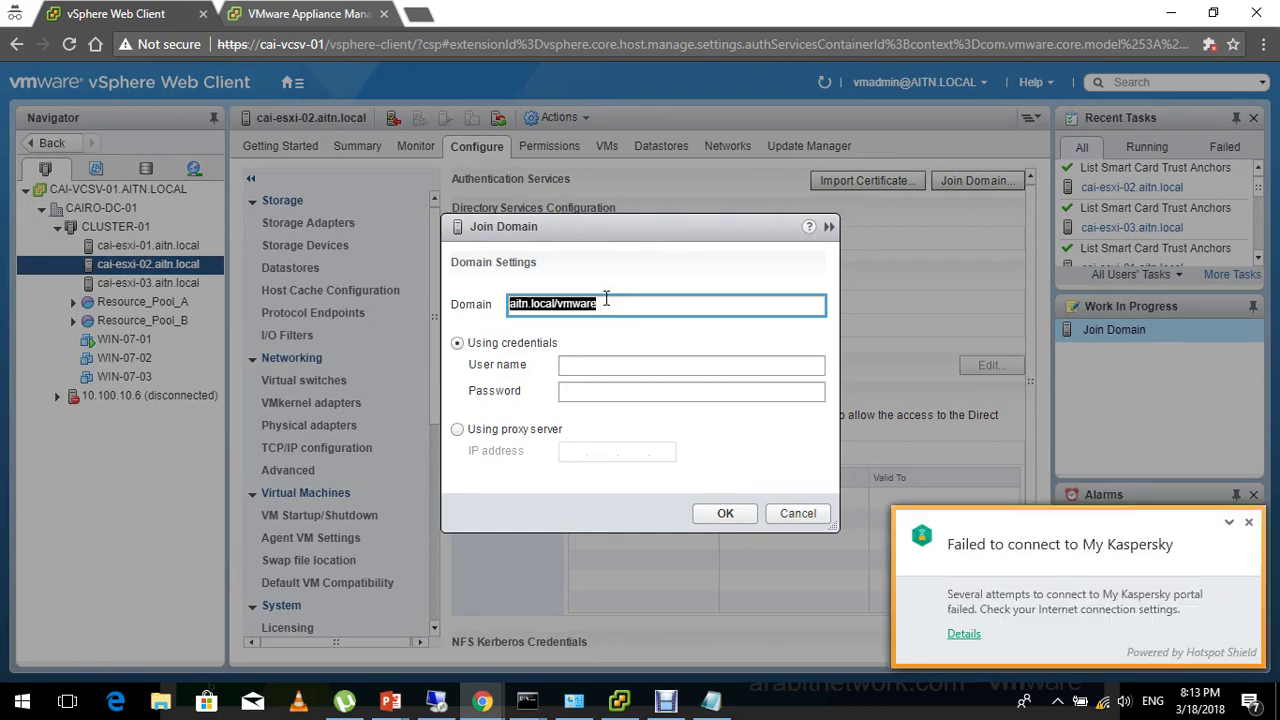
{"action": "left_click", "coordinate": [1248, 527]}
{"action": "left_click", "coordinate": [644, 364]}
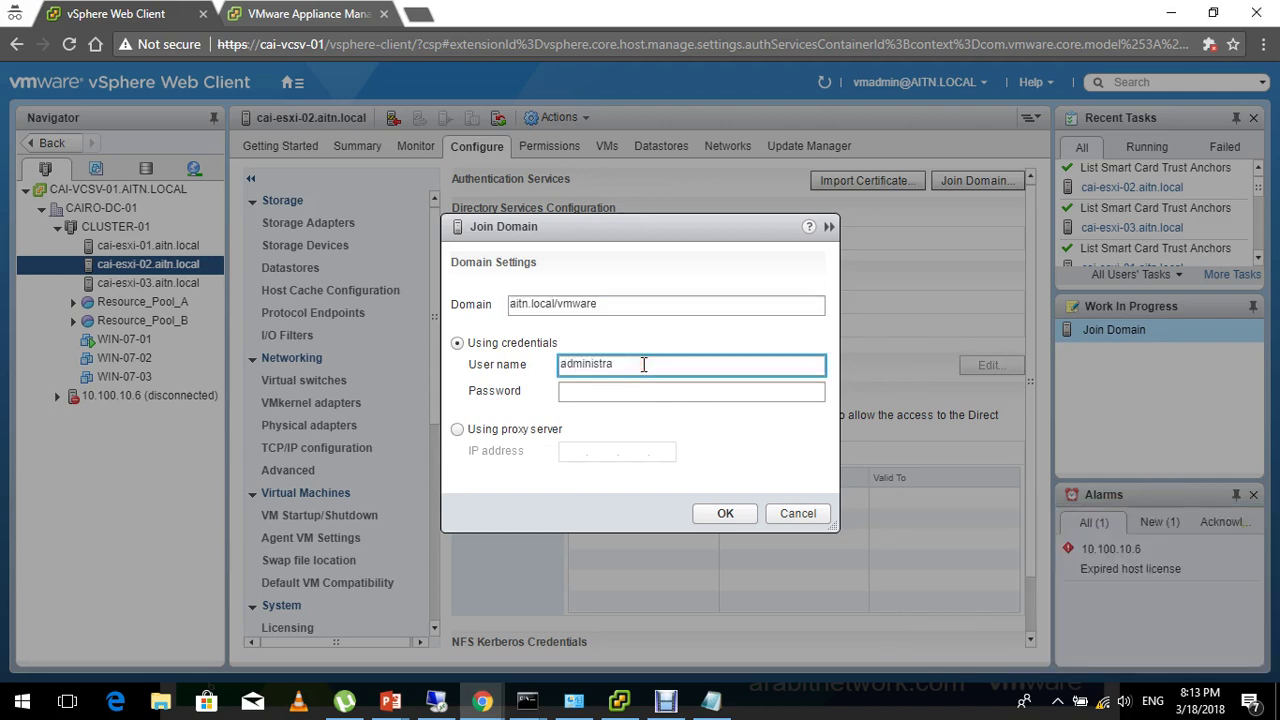
{"action": "type", "text": "administrator@vsphere.local"}
{"action": "key", "text": "Tab"}
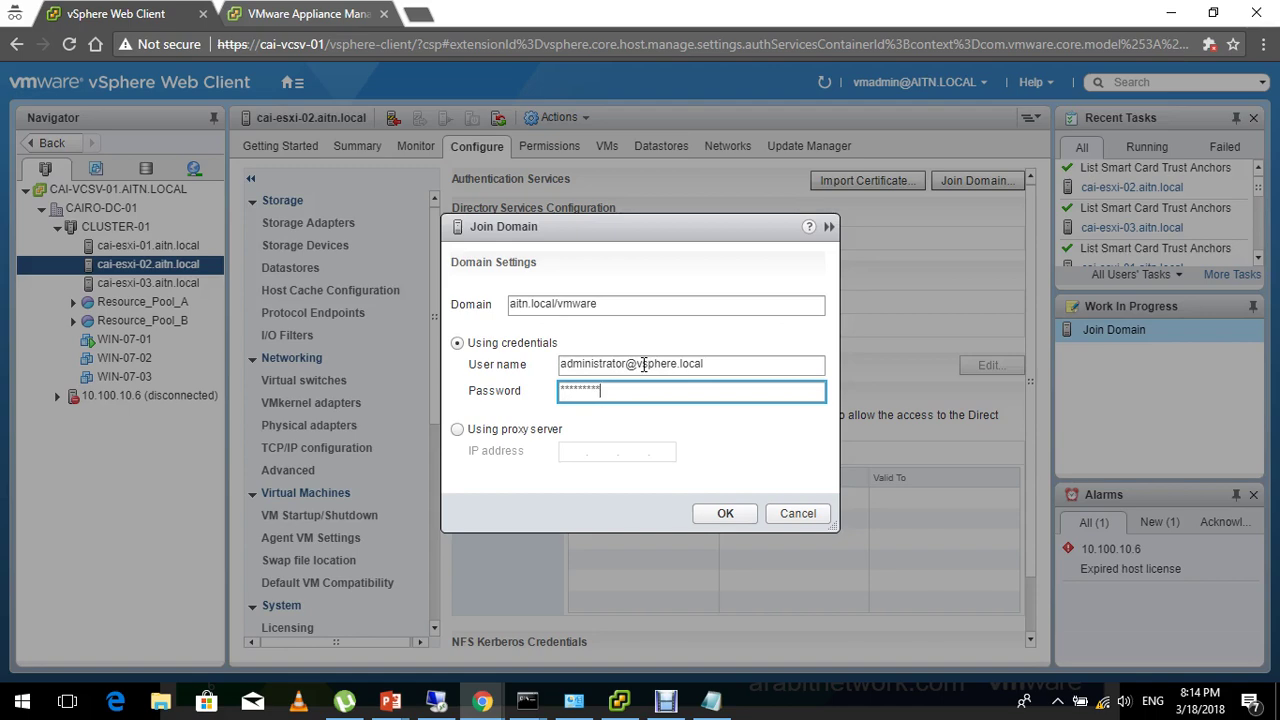
{"action": "key", "text": "Return"}
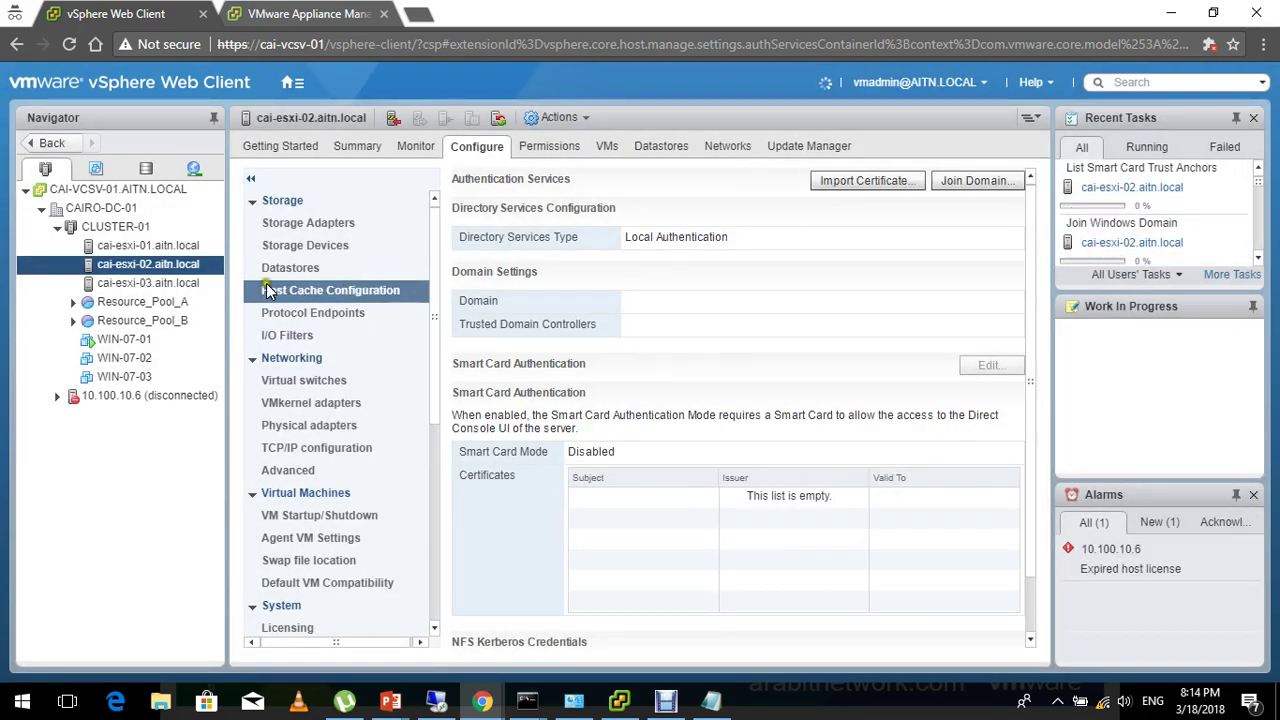
{"action": "left_click", "coordinate": [205, 283]}
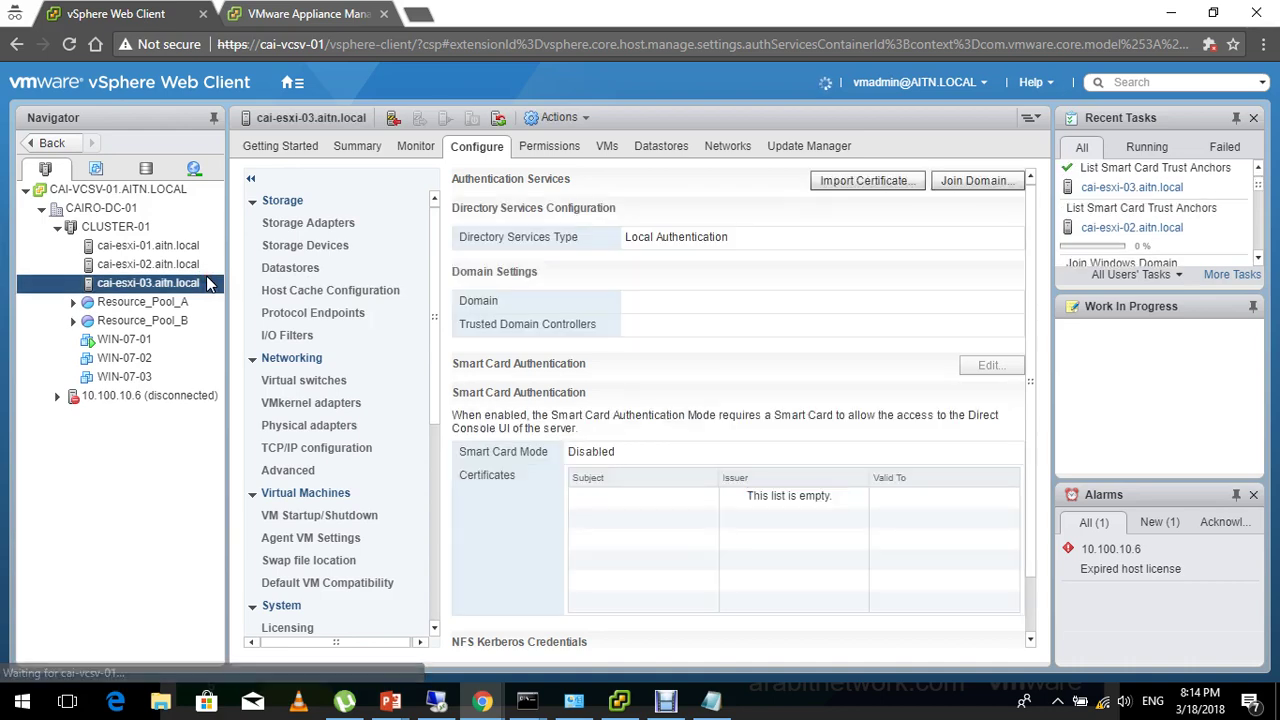
{"action": "left_click", "coordinate": [963, 182]}
{"action": "left_click", "coordinate": [677, 303]}
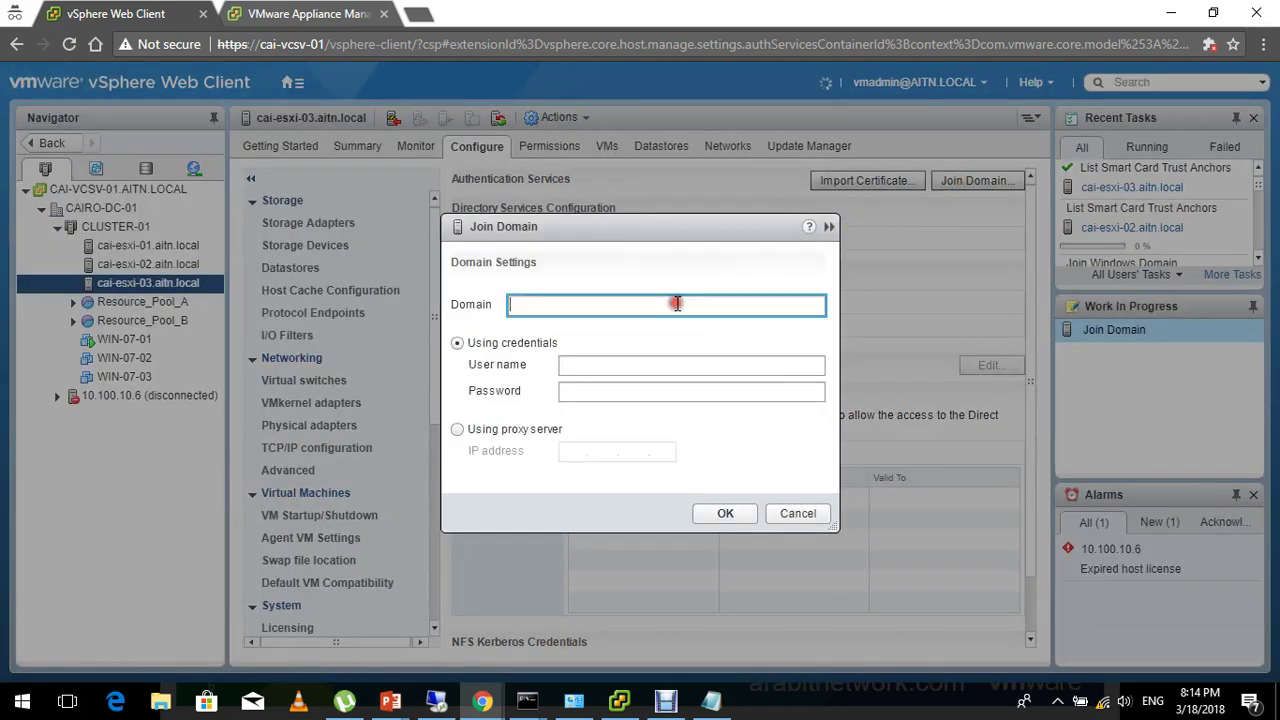
{"action": "key", "text": "ctrl+v"}
{"action": "key", "text": "Tab"}
{"action": "key", "text": "Tab"}
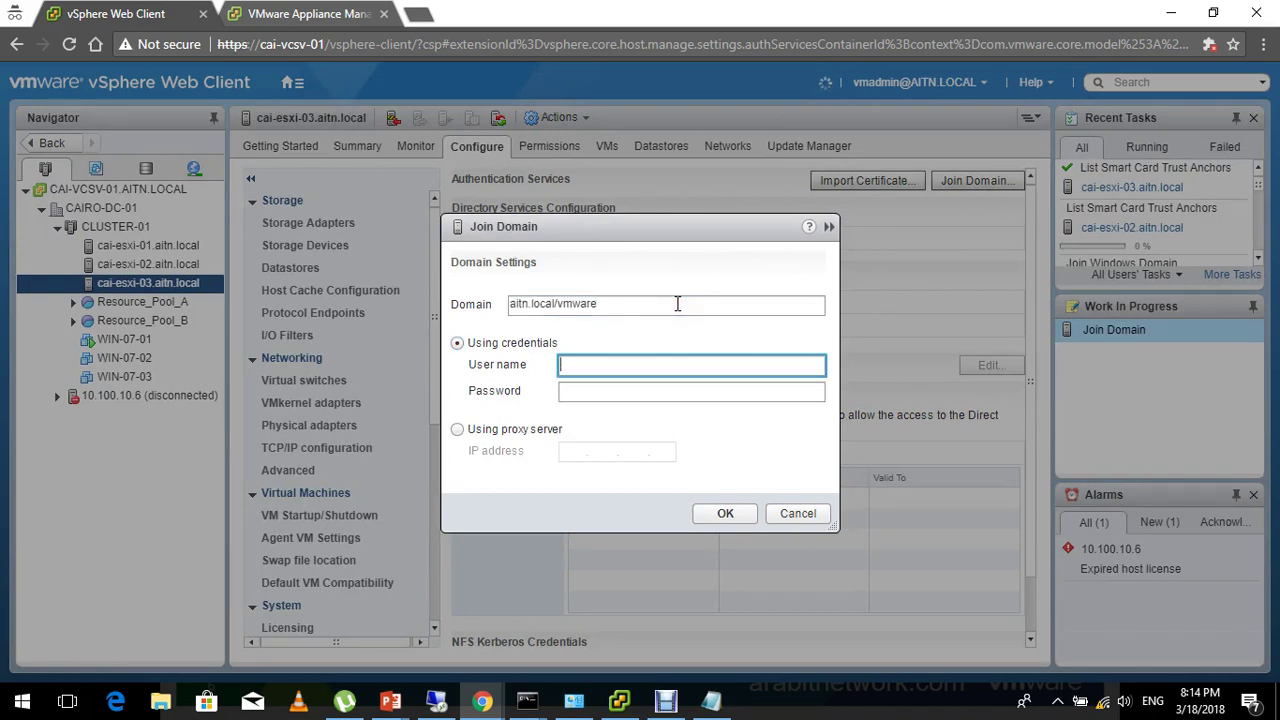
{"action": "type", "text": "administrator@vspher"}
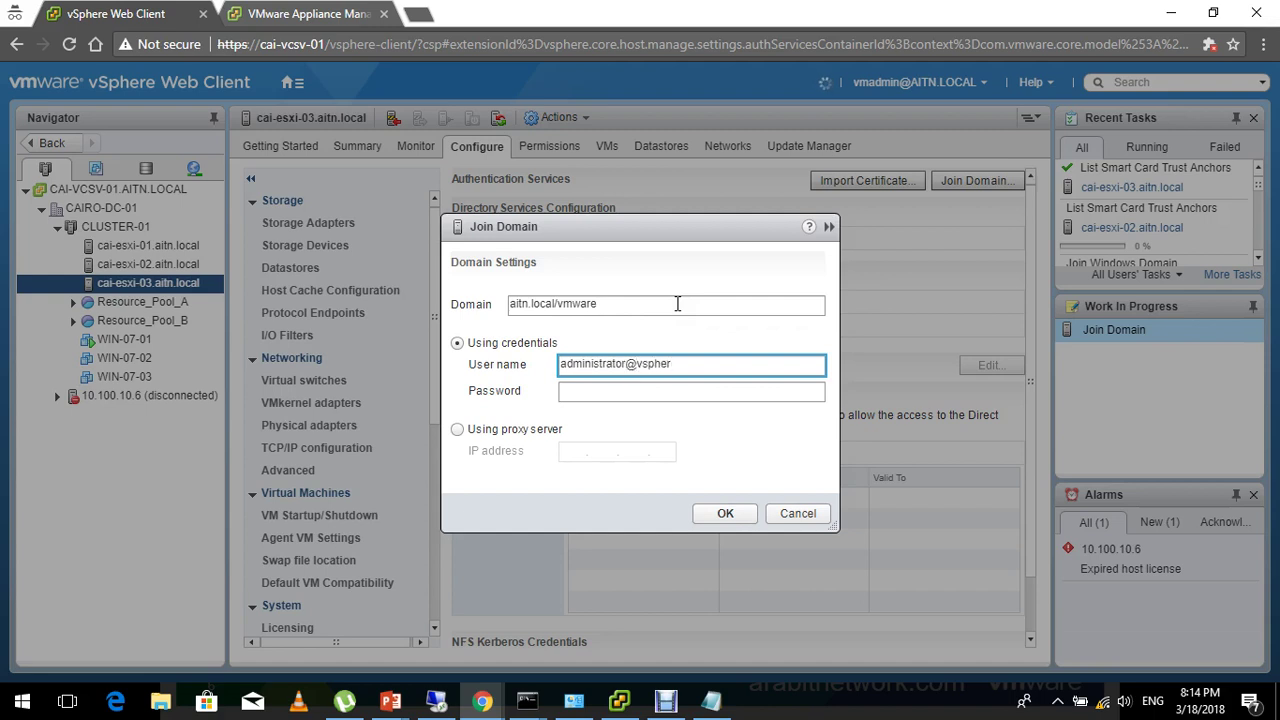
{"action": "type", "text": "e.local"}
{"action": "key", "text": "Tab"}
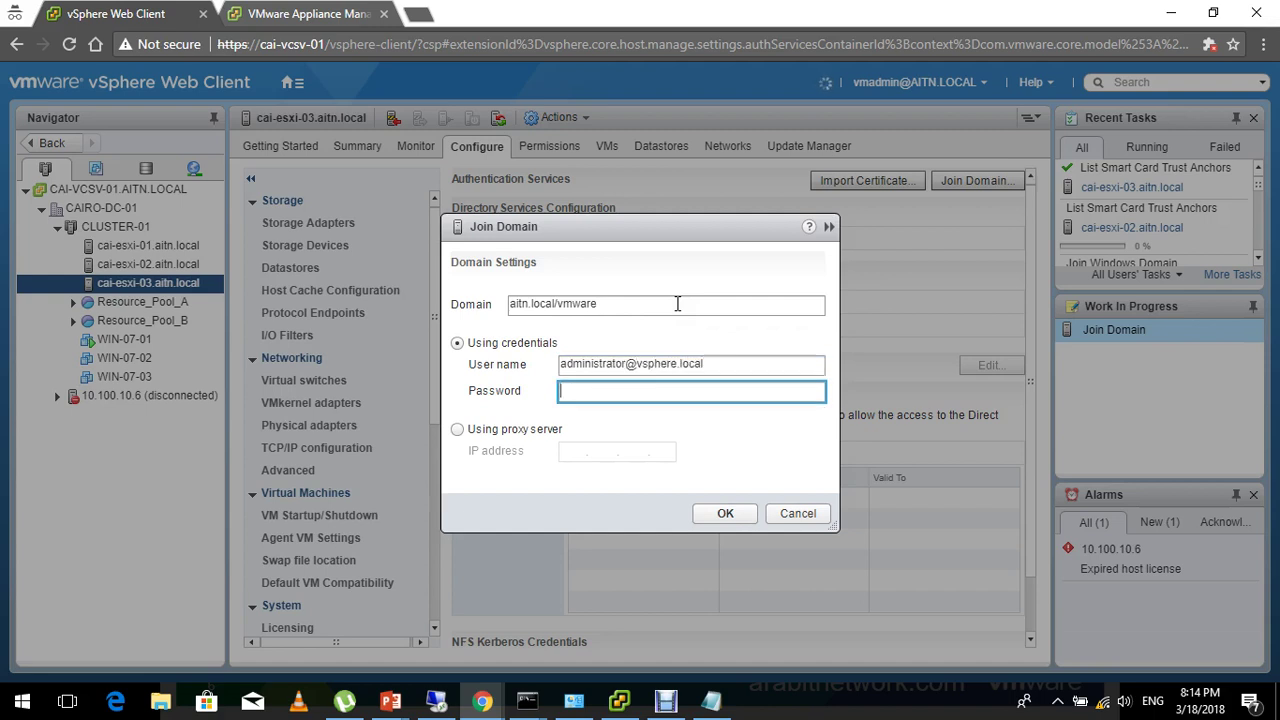
{"action": "type", "text": "****"}
{"action": "key", "text": "Return"}
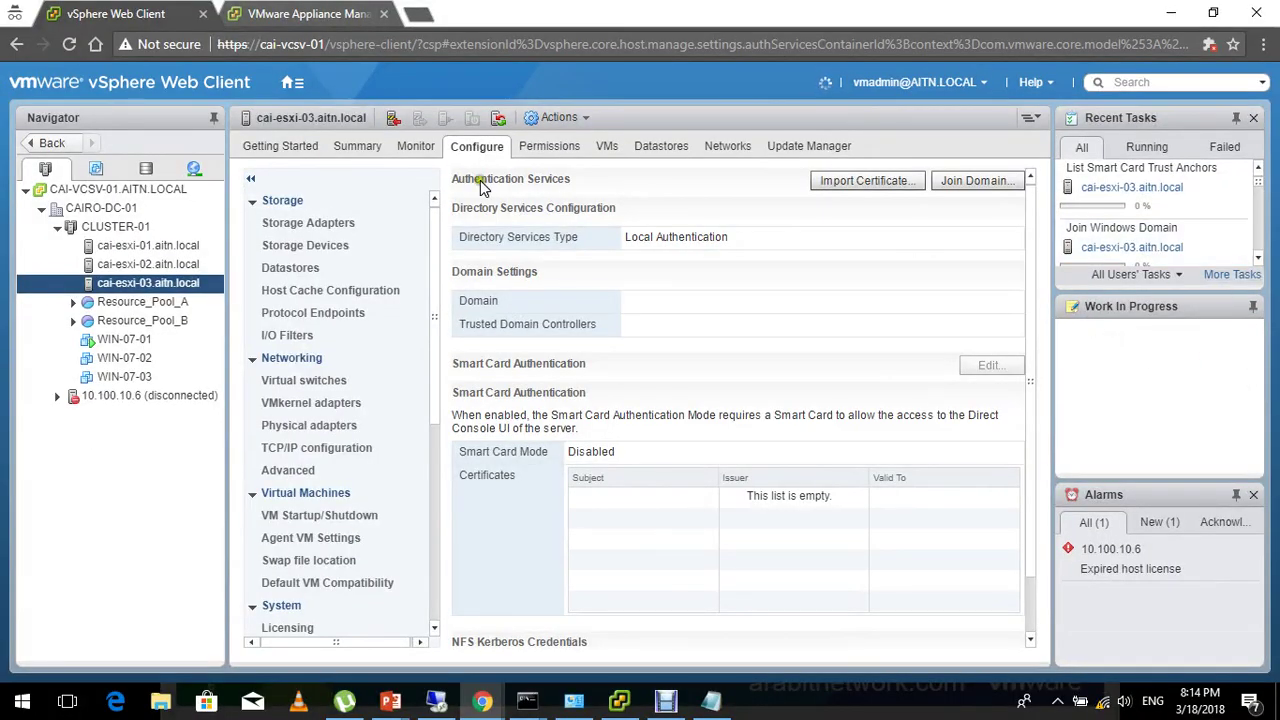
Check the hosts' status and reopen the pending Join Domain request showing 'Errors in Active Directory operations'.
{"action": "left_click", "coordinate": [166, 265]}
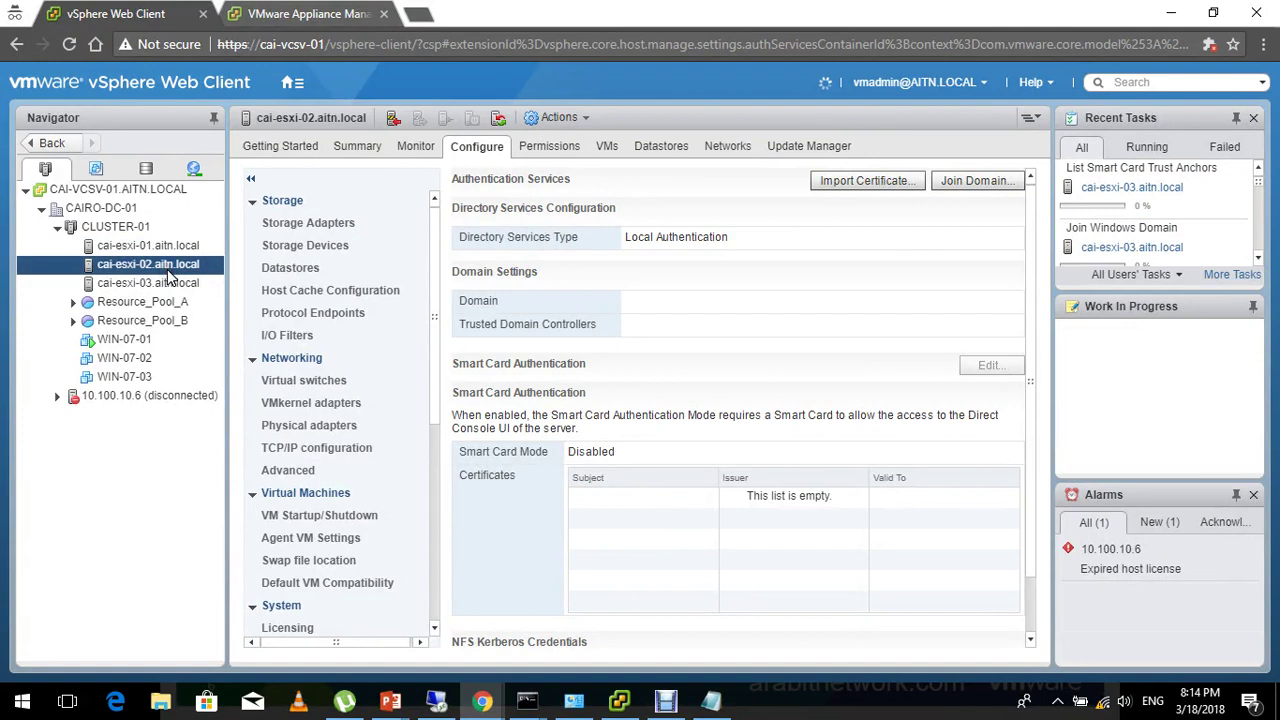
{"action": "left_click", "coordinate": [729, 297]}
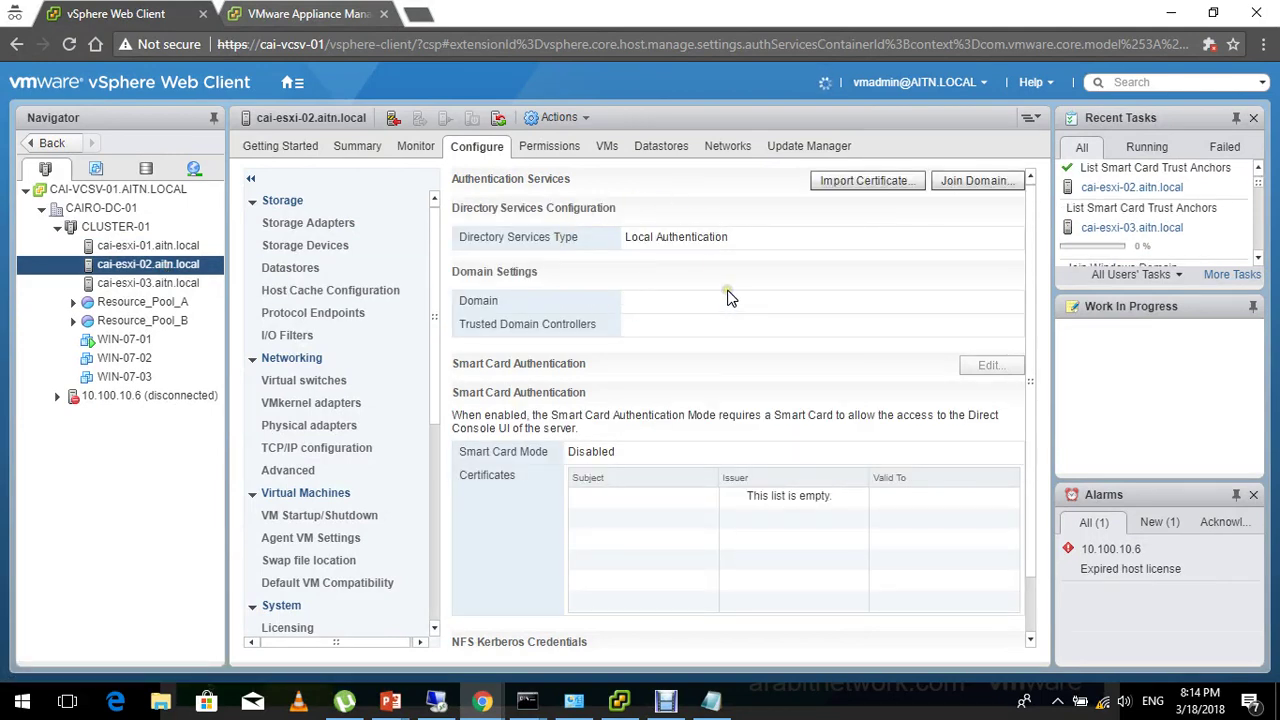
{"action": "left_click", "coordinate": [910, 106]}
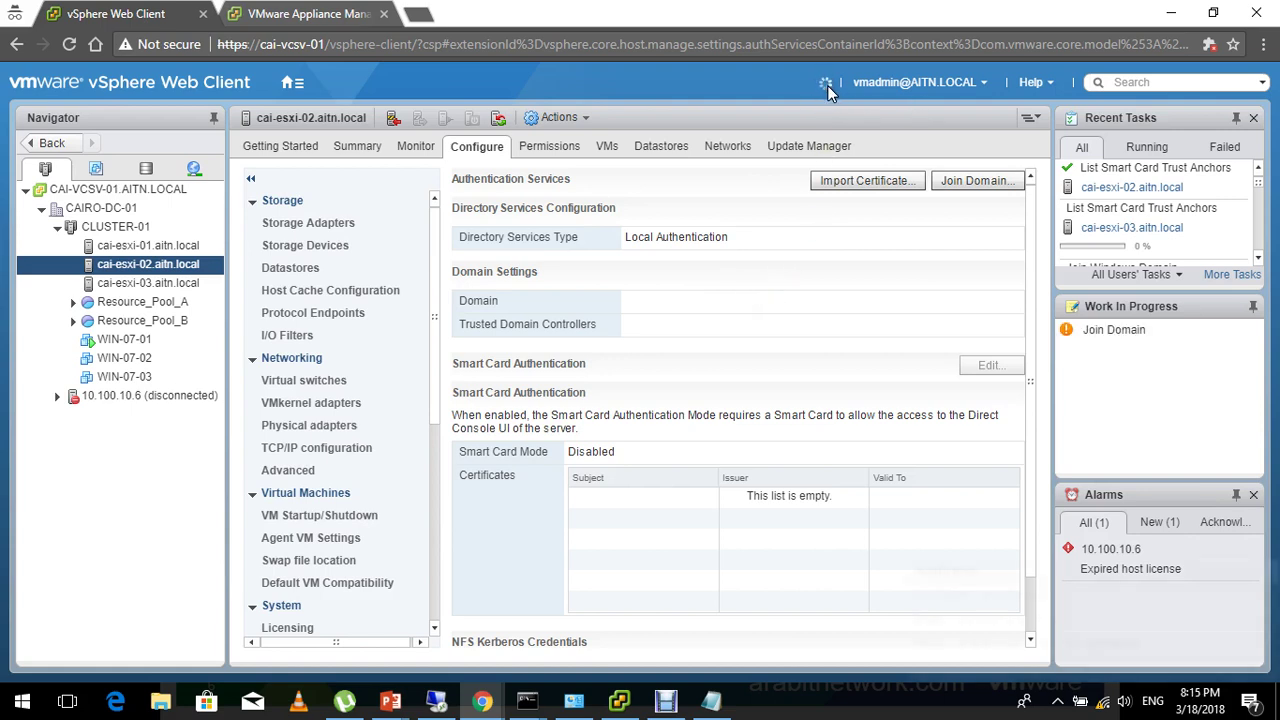
{"action": "left_click", "coordinate": [190, 286]}
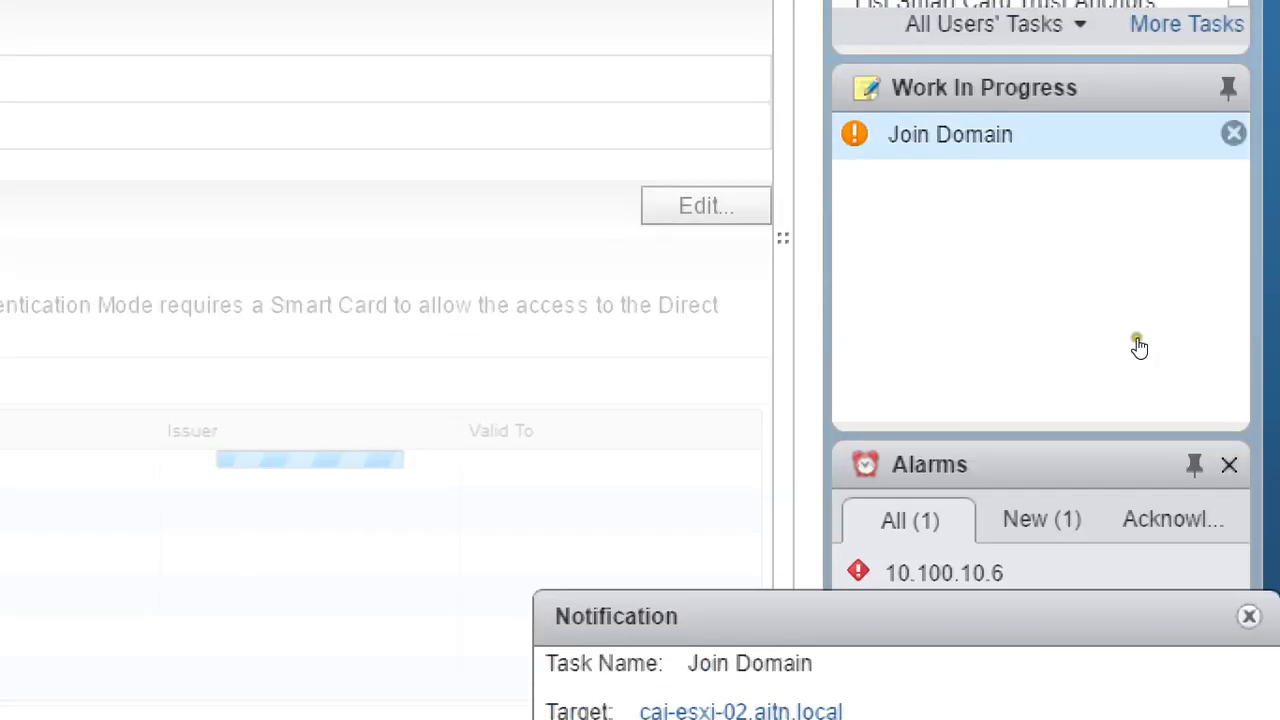
{"action": "left_click", "coordinate": [1139, 151]}
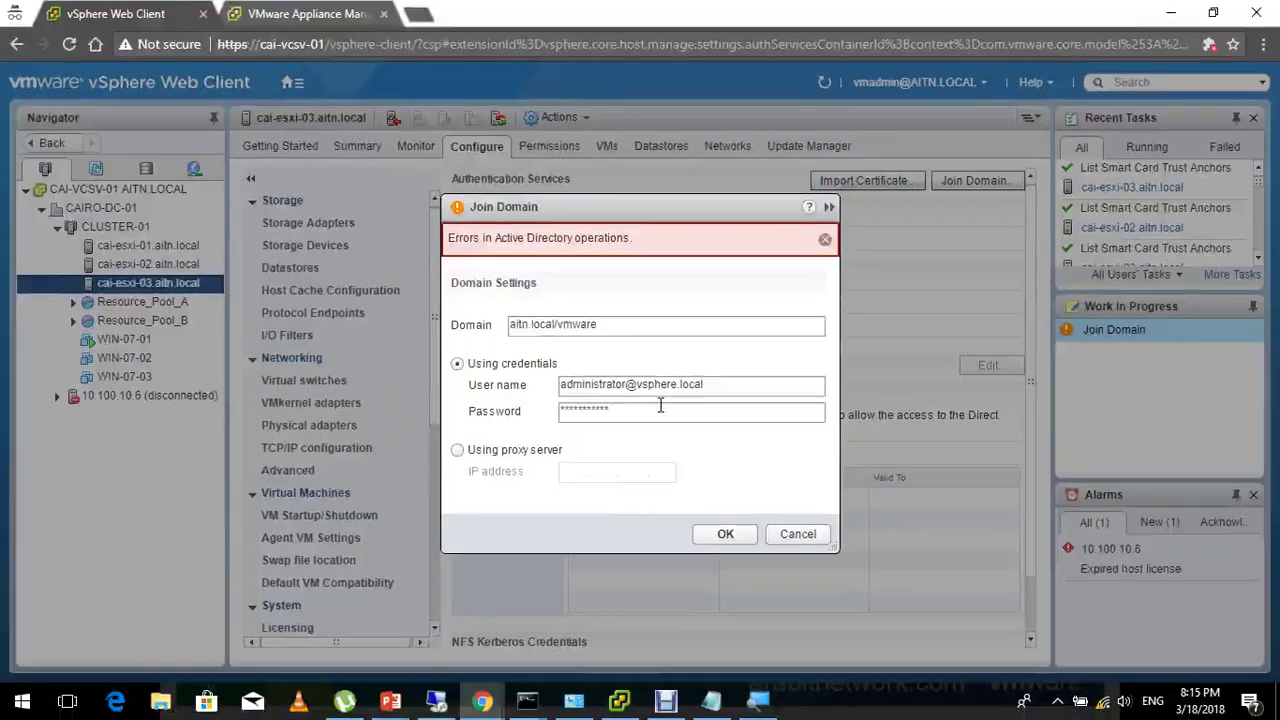
{"action": "left_click", "coordinate": [660, 408]}
{"action": "double_click", "coordinate": [660, 408]}
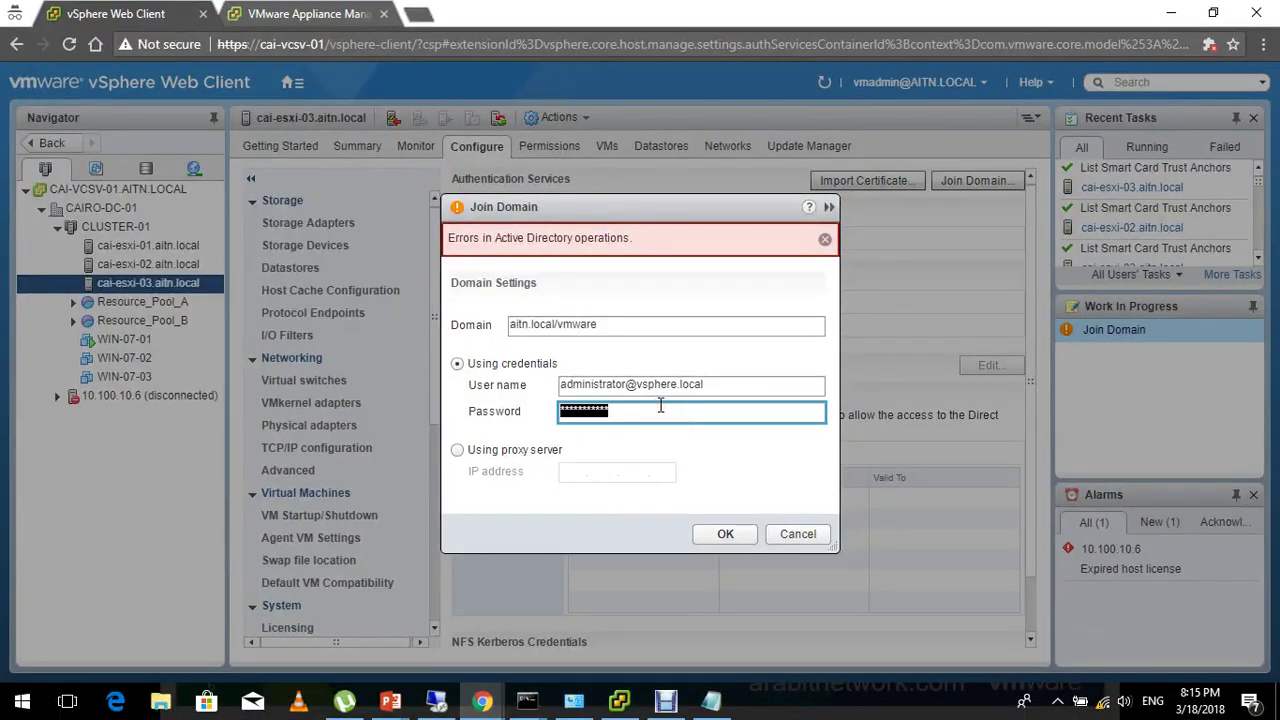
{"action": "key", "text": "shift+Tab"}
{"action": "key", "text": "shift+Tab"}
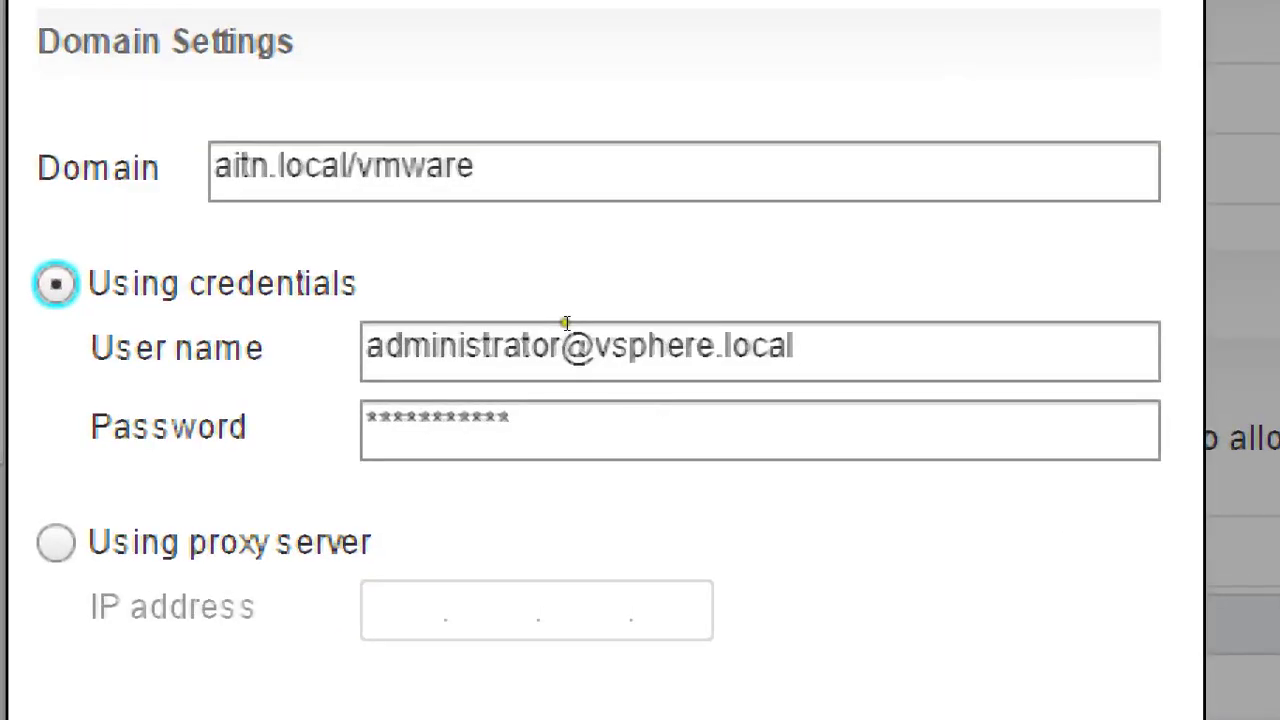
{"action": "key", "text": "shift+Tab"}
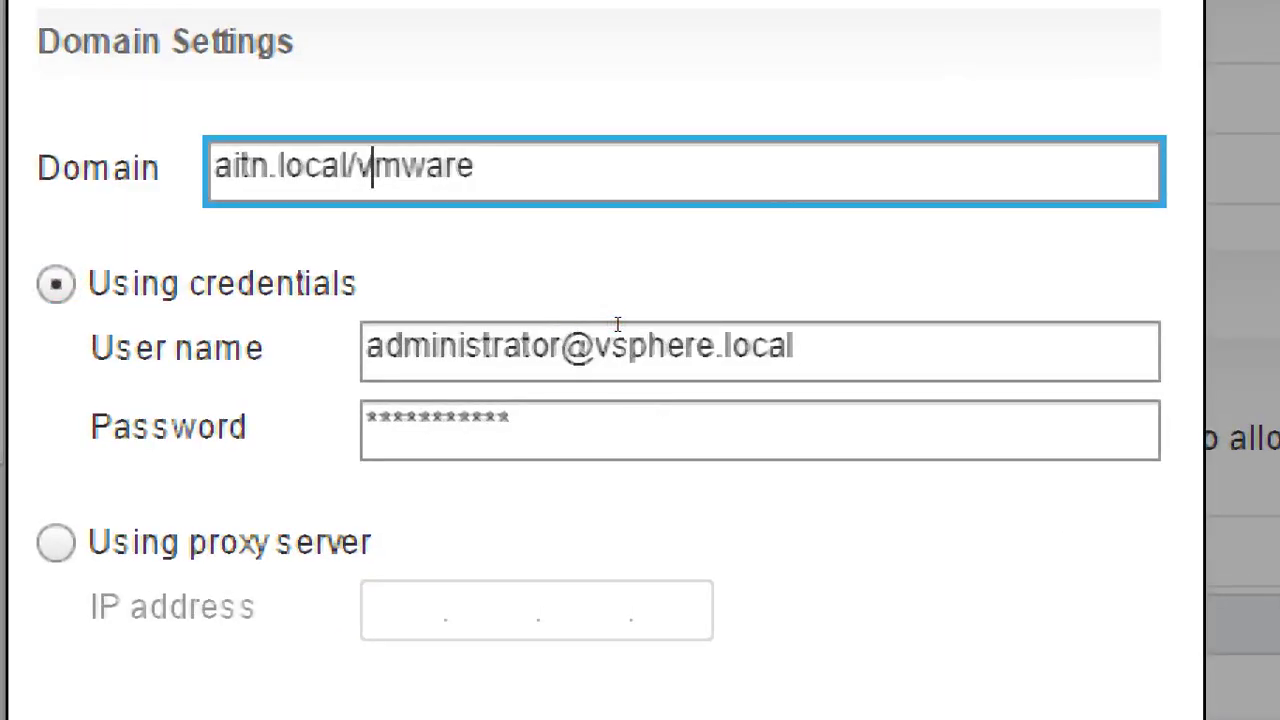
{"action": "key", "text": "Left"}
{"action": "key", "text": "shift+Right"}
{"action": "key", "text": "shift+Right"}
{"action": "type", "text": "VM"}
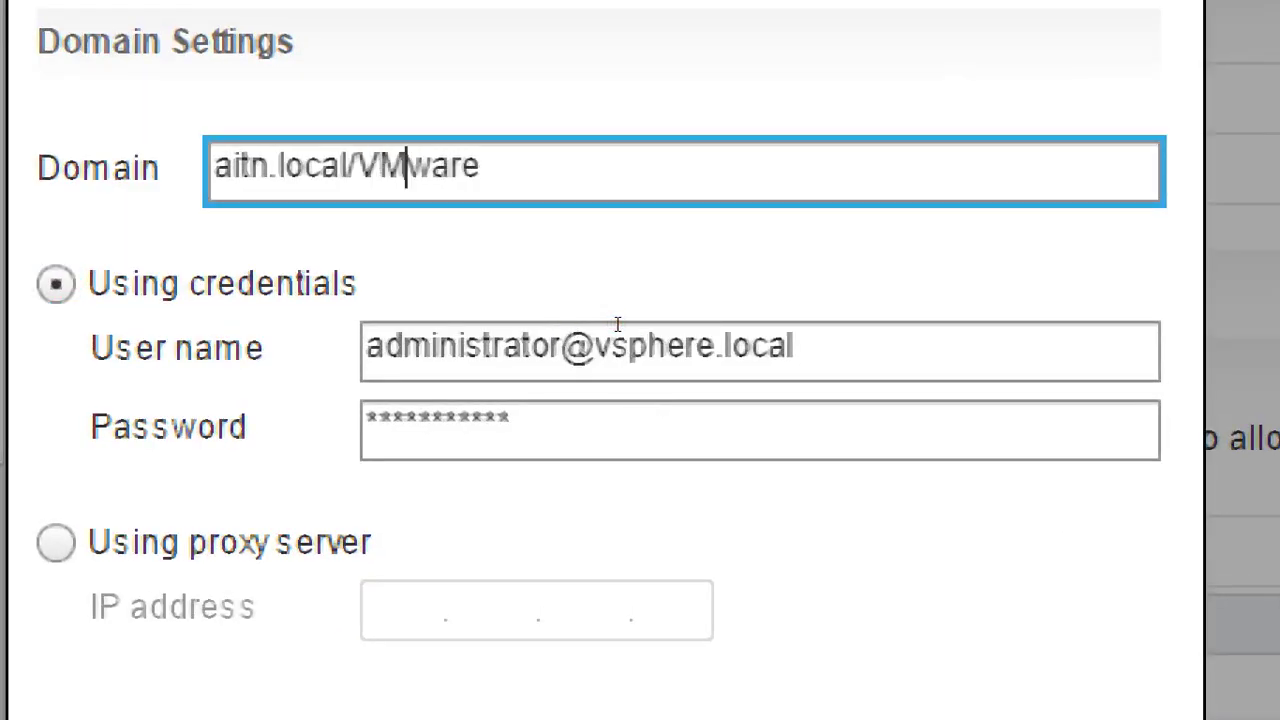
{"action": "key", "text": "Tab"}
{"action": "key", "text": "Tab"}
{"action": "type", "text": "ad"}
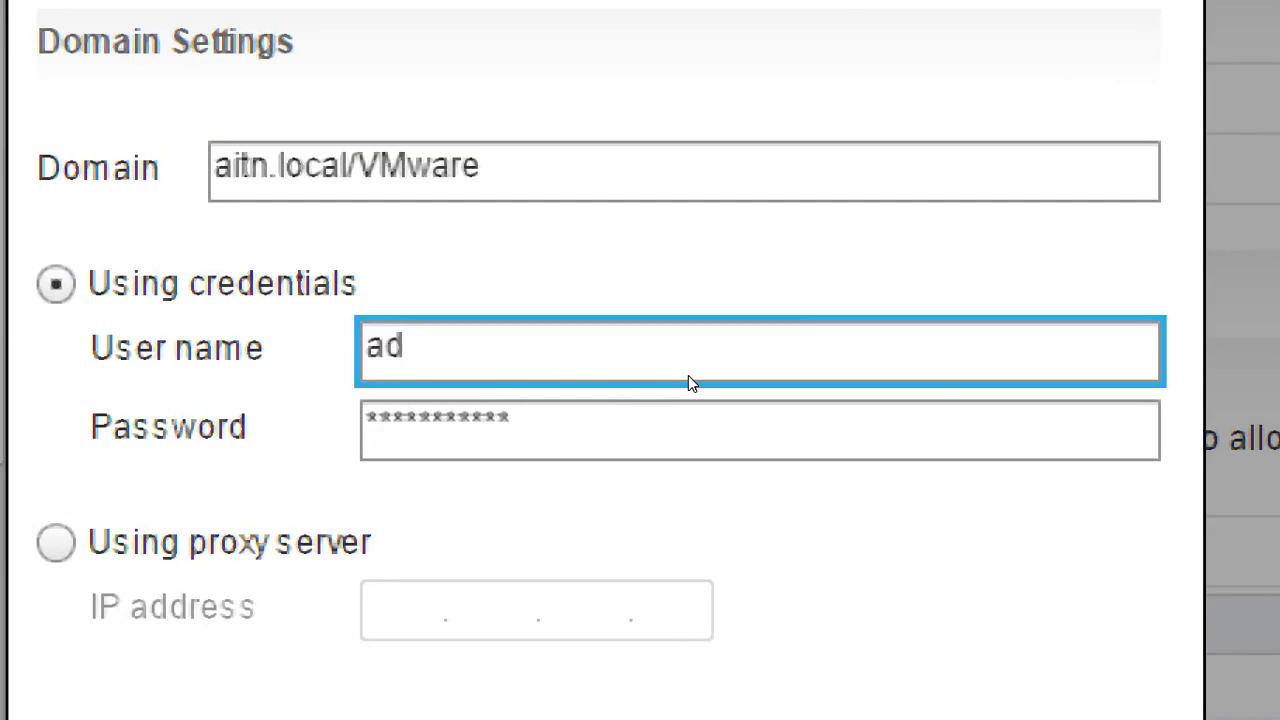
{"action": "type", "text": "ministrat"}
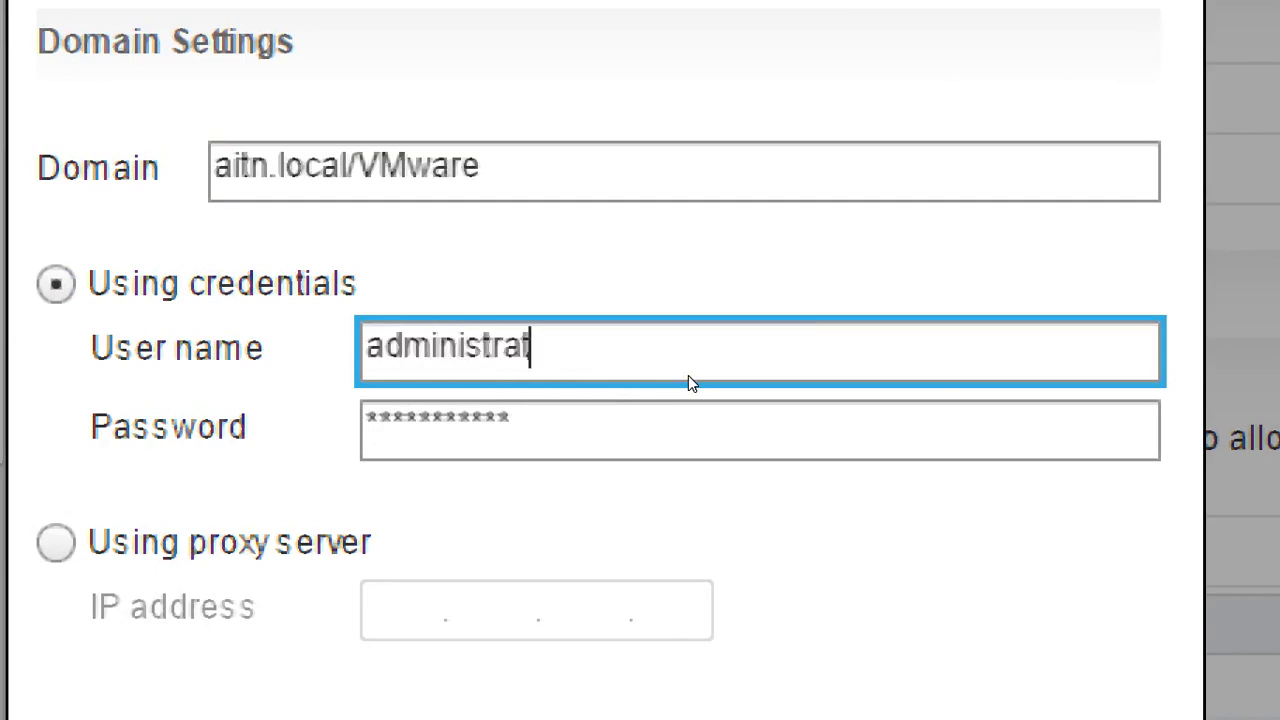
{"action": "type", "text": "or@v"}
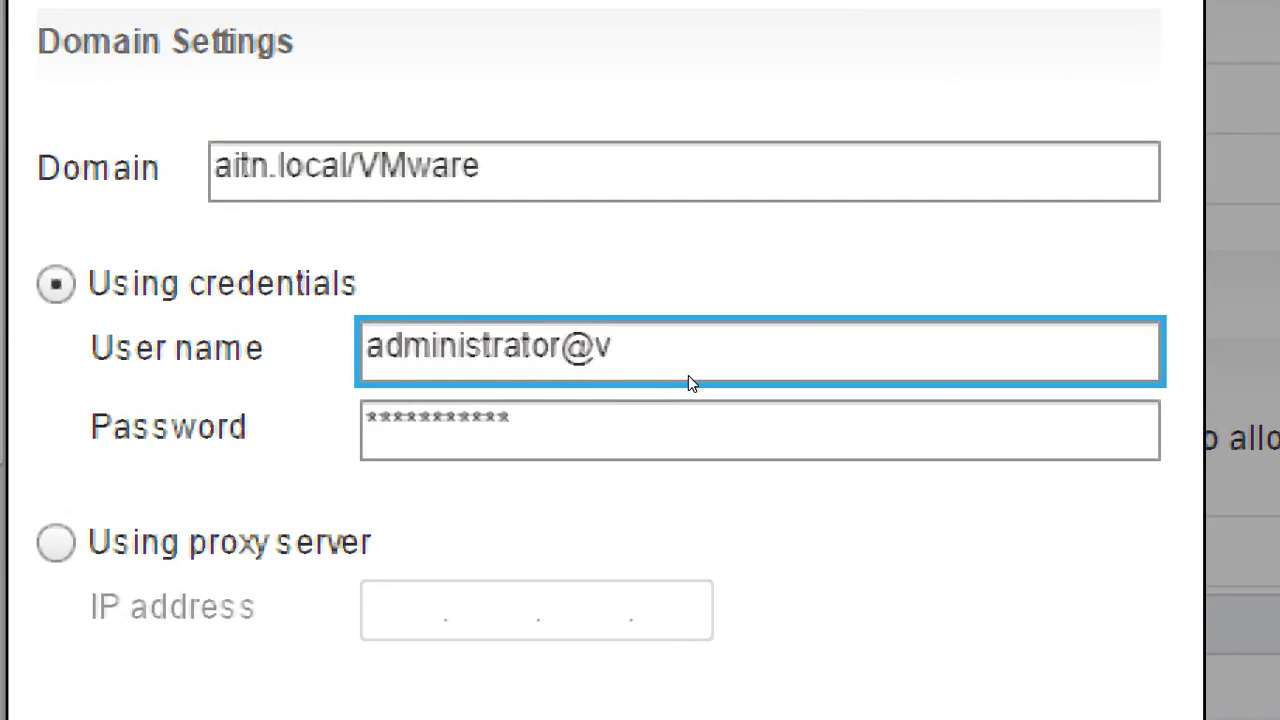
{"action": "key", "text": "BackSpace"}
{"action": "type", "text": "aitn.local"}
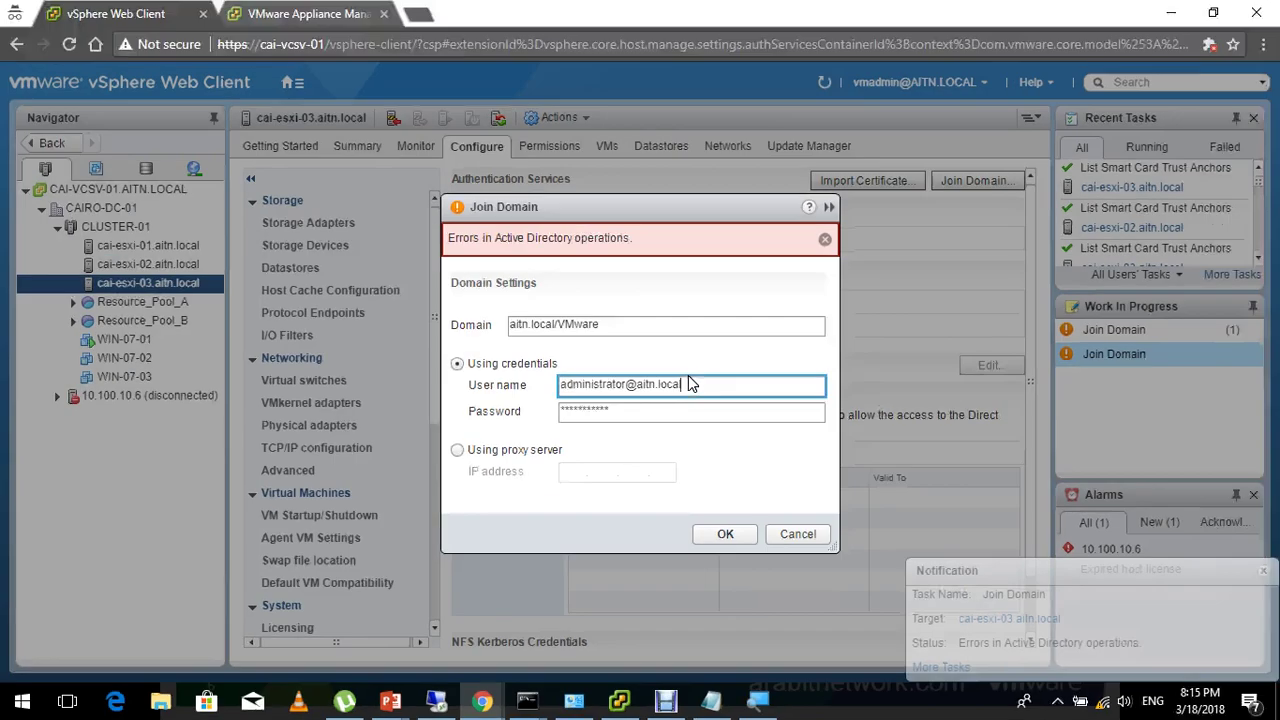
{"action": "key", "text": "Escape"}
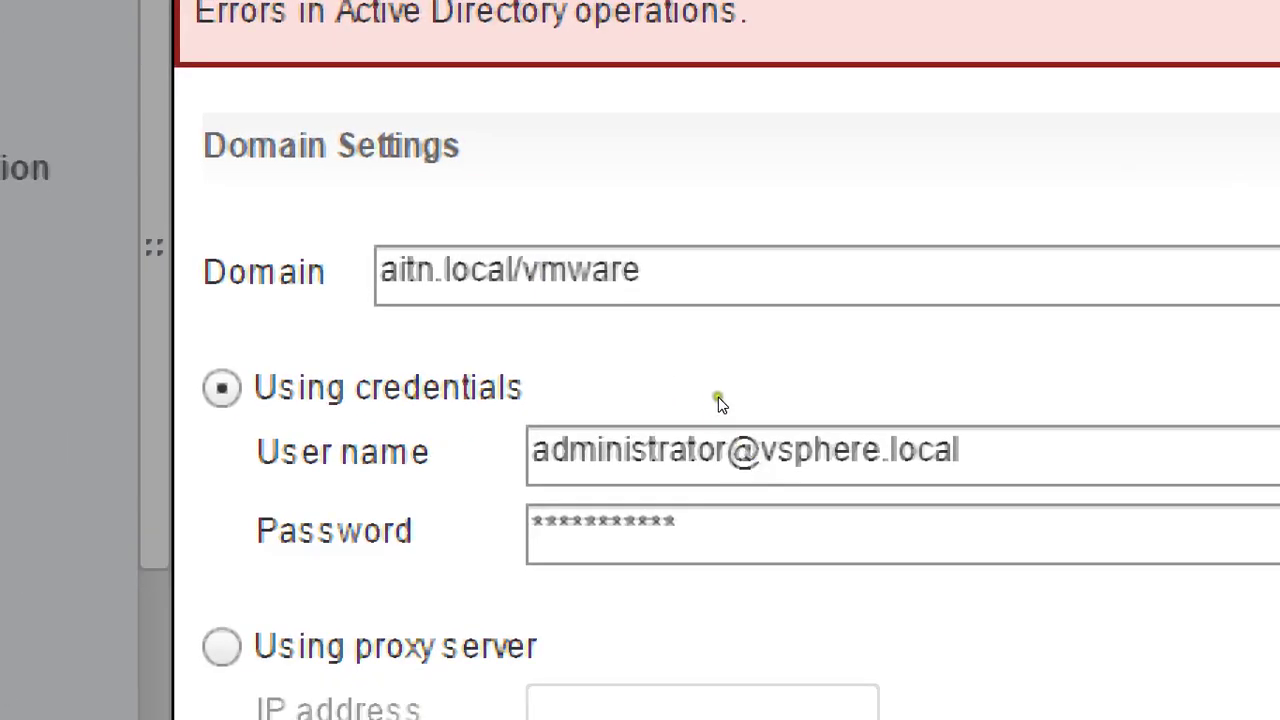
In the other Join Domain dialog, change the user name's vsphere part to aitn.
{"action": "left_click", "coordinate": [716, 404]}
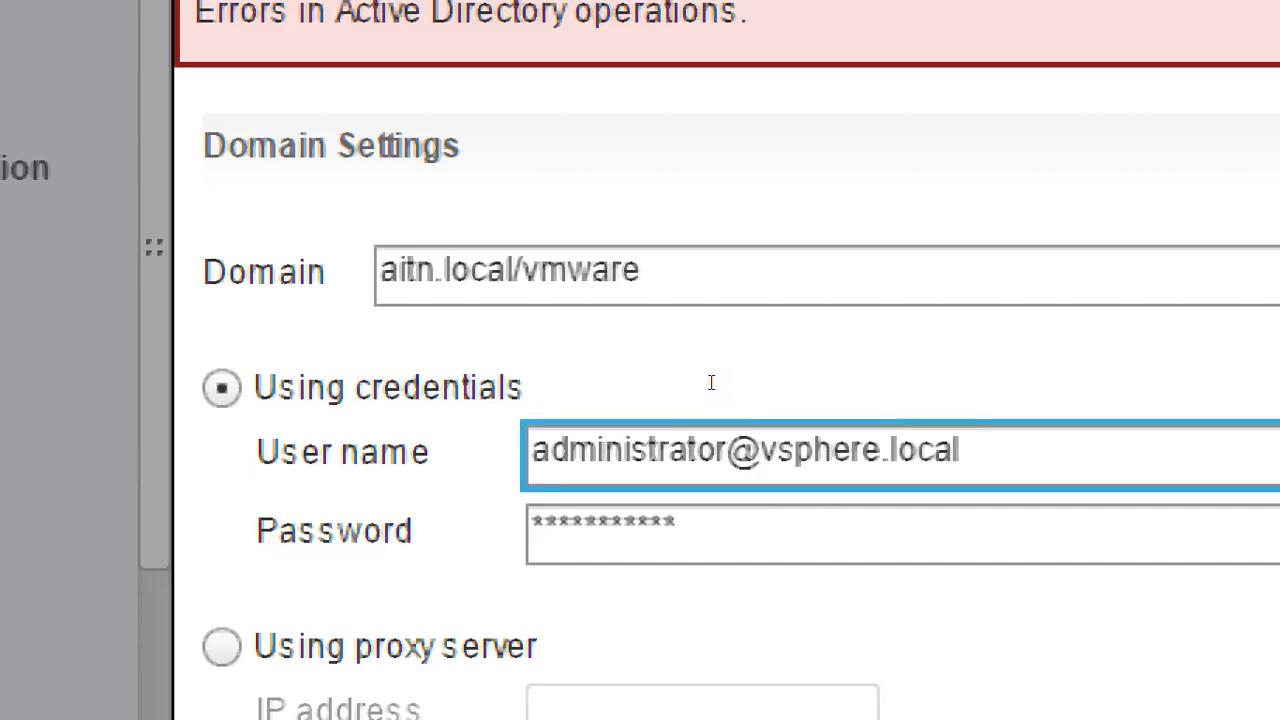
{"action": "key", "text": "Left"}
{"action": "key", "text": "Left"}
{"action": "key", "text": "Left"}
{"action": "key", "text": "Left"}
{"action": "key", "text": "Left"}
{"action": "key", "text": "Left"}
{"action": "key", "text": "shift+Left"}
{"action": "key", "text": "shift+Left"}
{"action": "key", "text": "shift+Left"}
{"action": "key", "text": "shift+Left"}
{"action": "key", "text": "shift+Left"}
{"action": "key", "text": "shift+Left"}
{"action": "key", "text": "shift+Left"}
{"action": "type", "text": "aitn"}
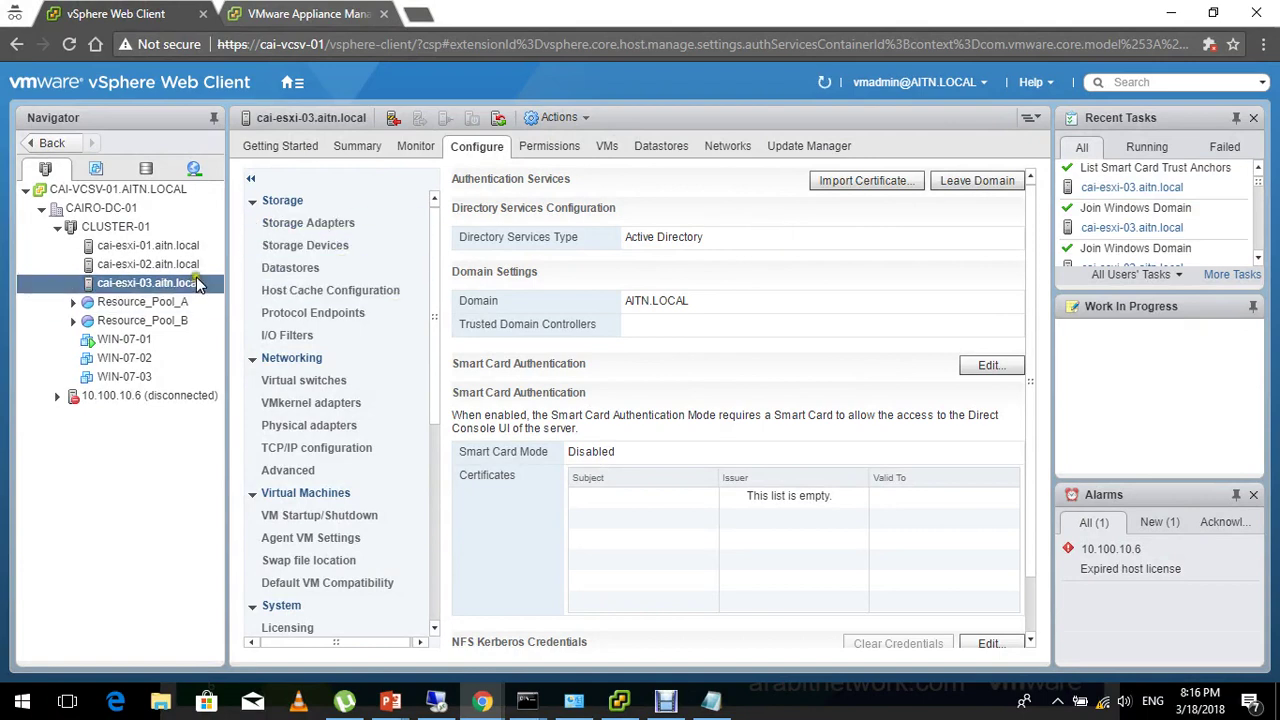
Verify cai-esxi-02 and cai-esxi-03 show AITN.LOCAL, then bring up the remote AD console.
{"action": "left_click", "coordinate": [148, 264]}
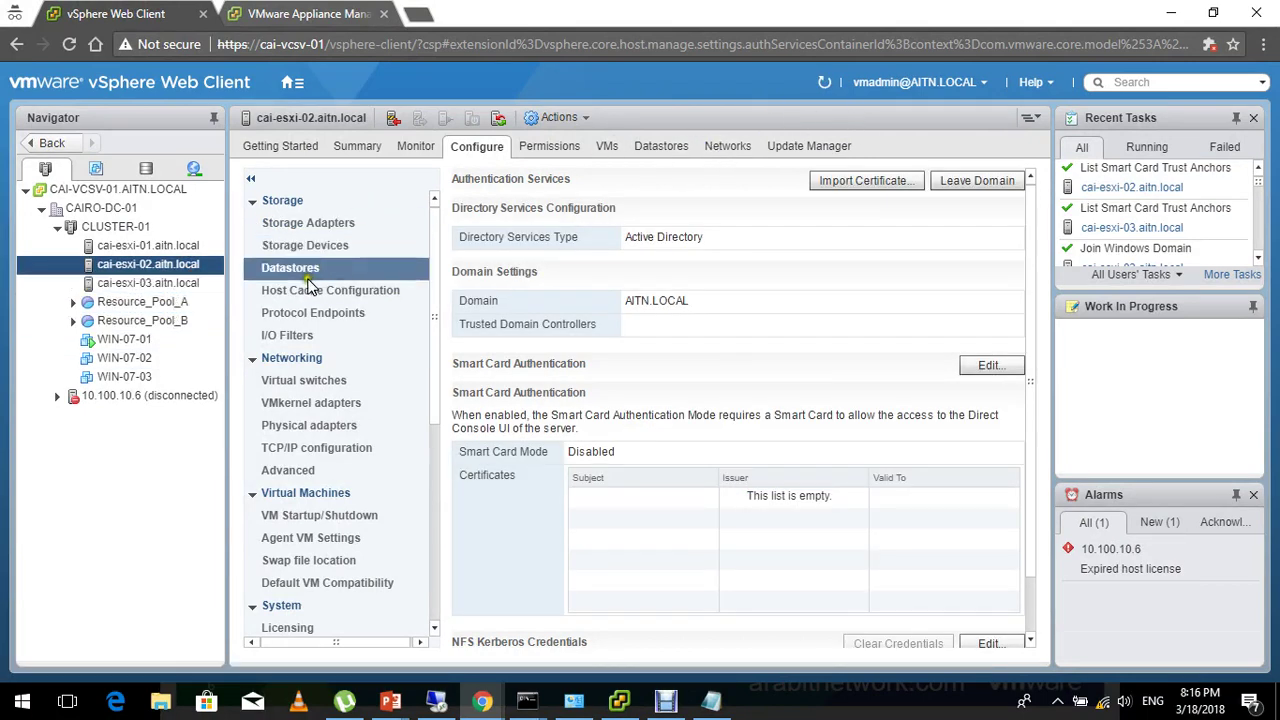
{"action": "left_click", "coordinate": [200, 283]}
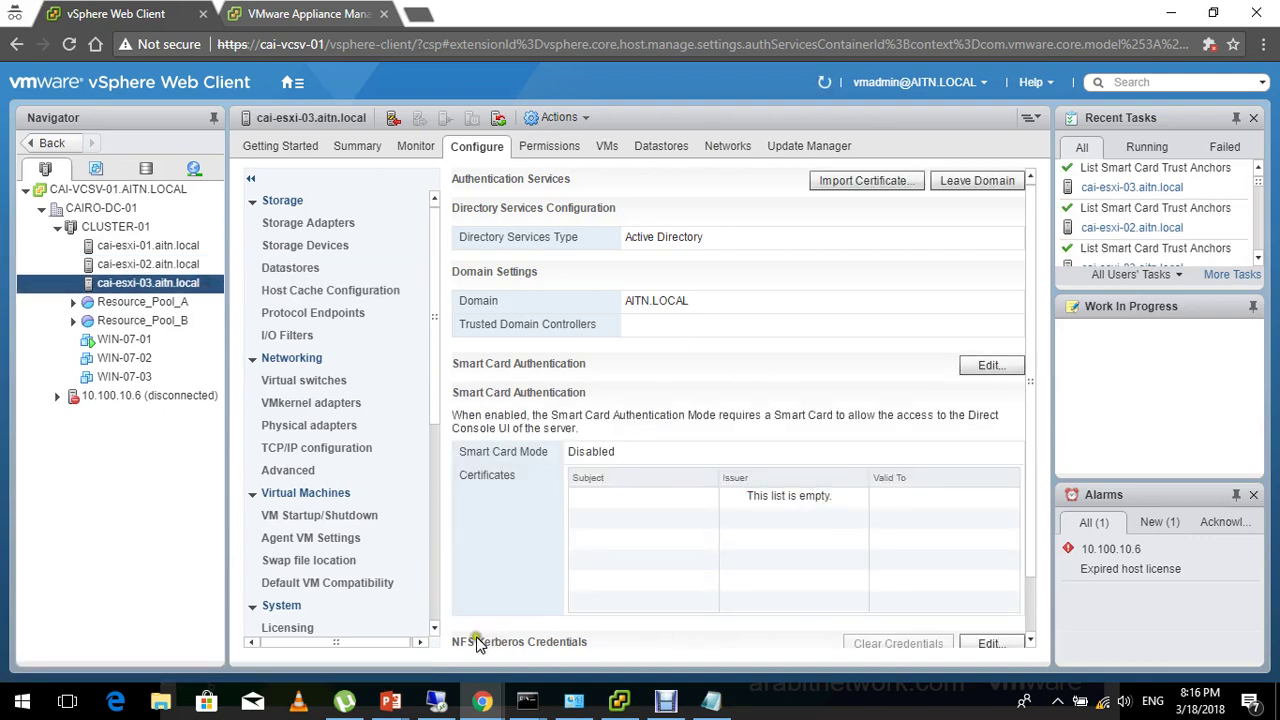
{"action": "left_click", "coordinate": [444, 704]}
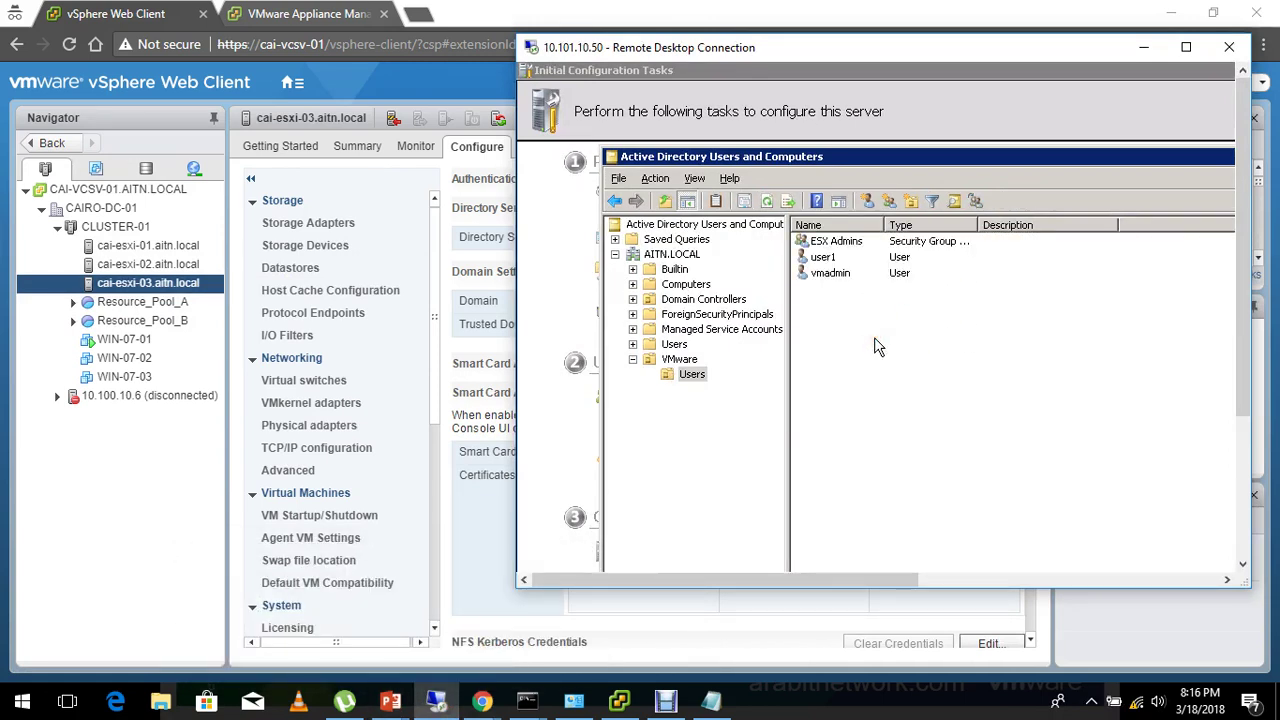
Refresh AITN.LOCAL and list the VMware OU's computer accounts sorted by name, then return to vSphere.
{"action": "right_click", "coordinate": [679, 256]}
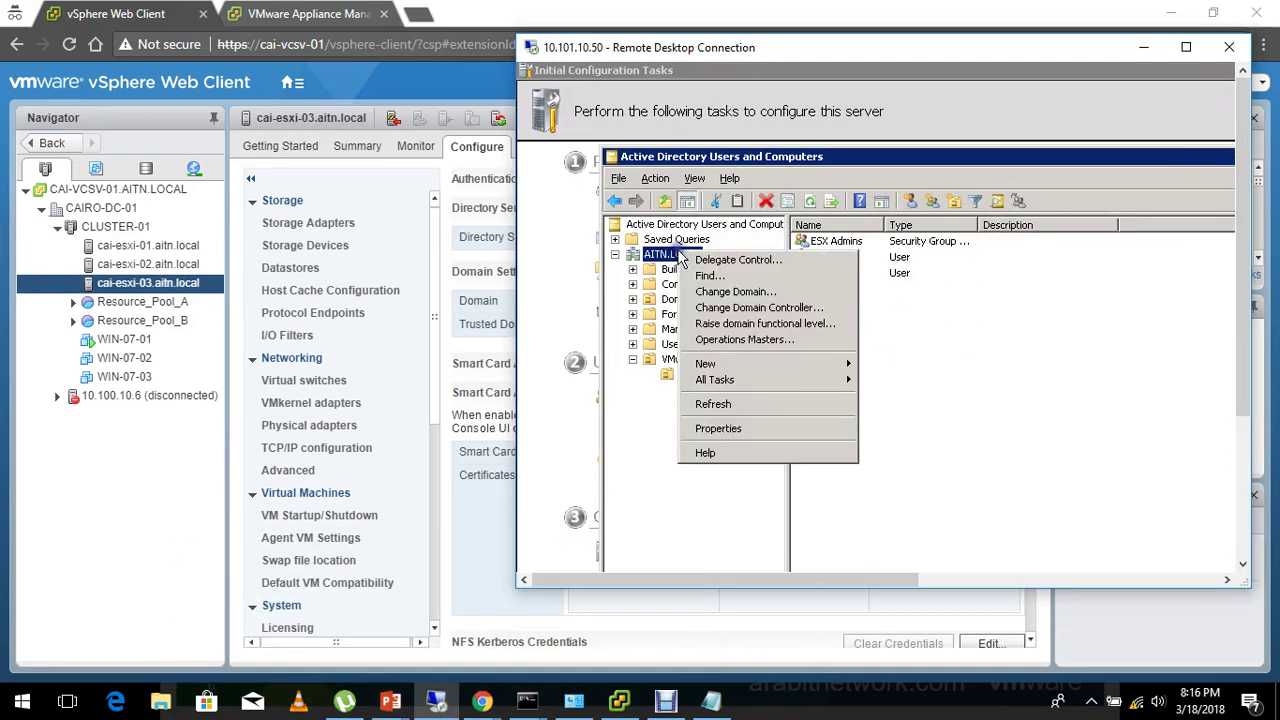
{"action": "left_click", "coordinate": [812, 404]}
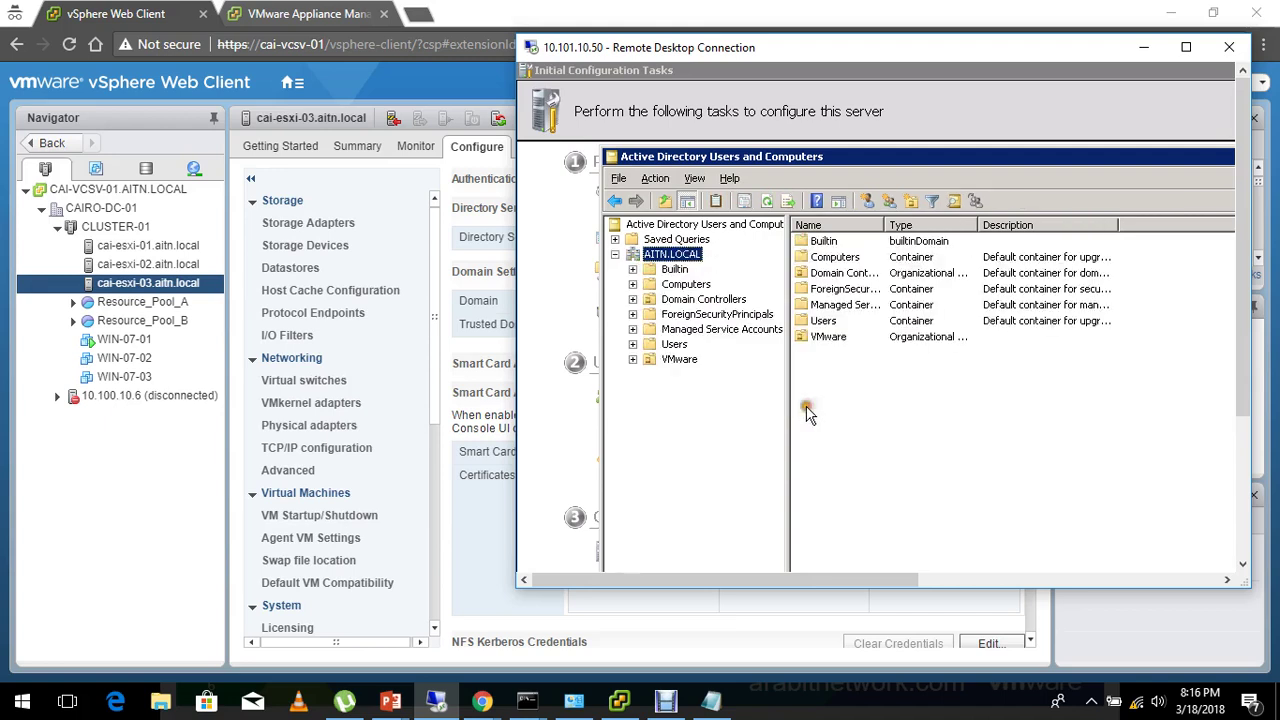
{"action": "left_click", "coordinate": [680, 362]}
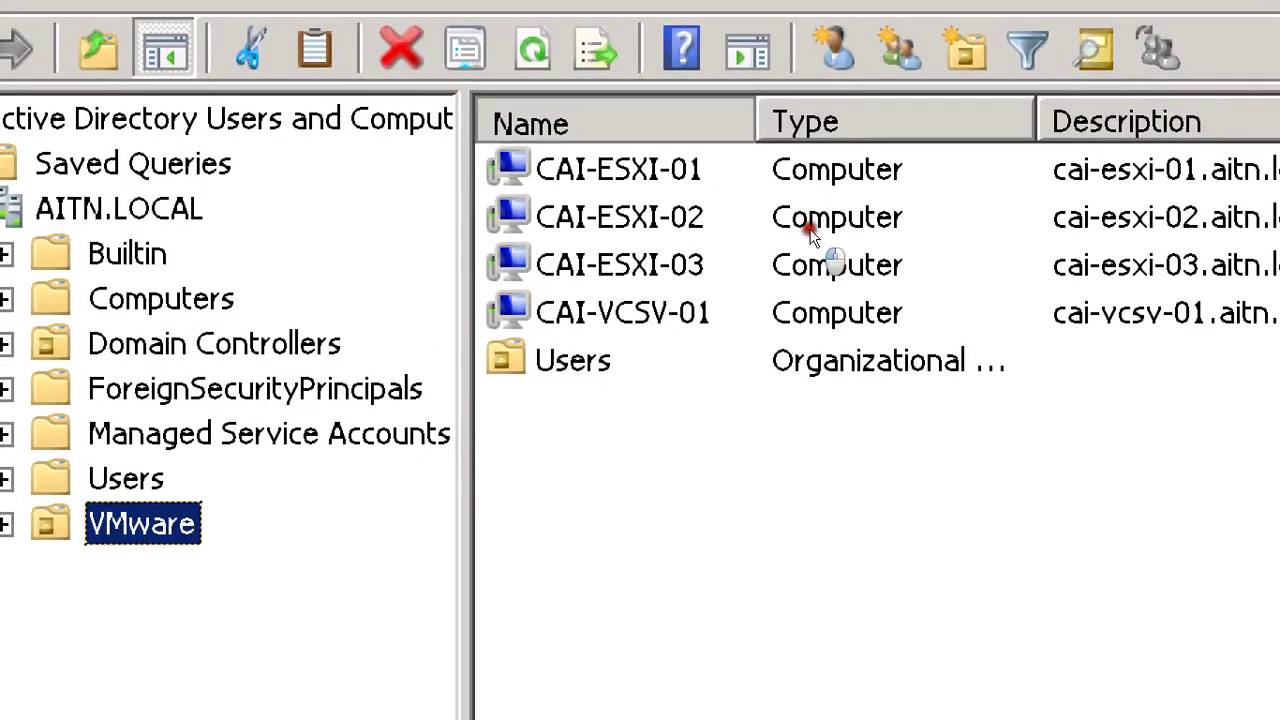
{"action": "left_click", "coordinate": [527, 121]}
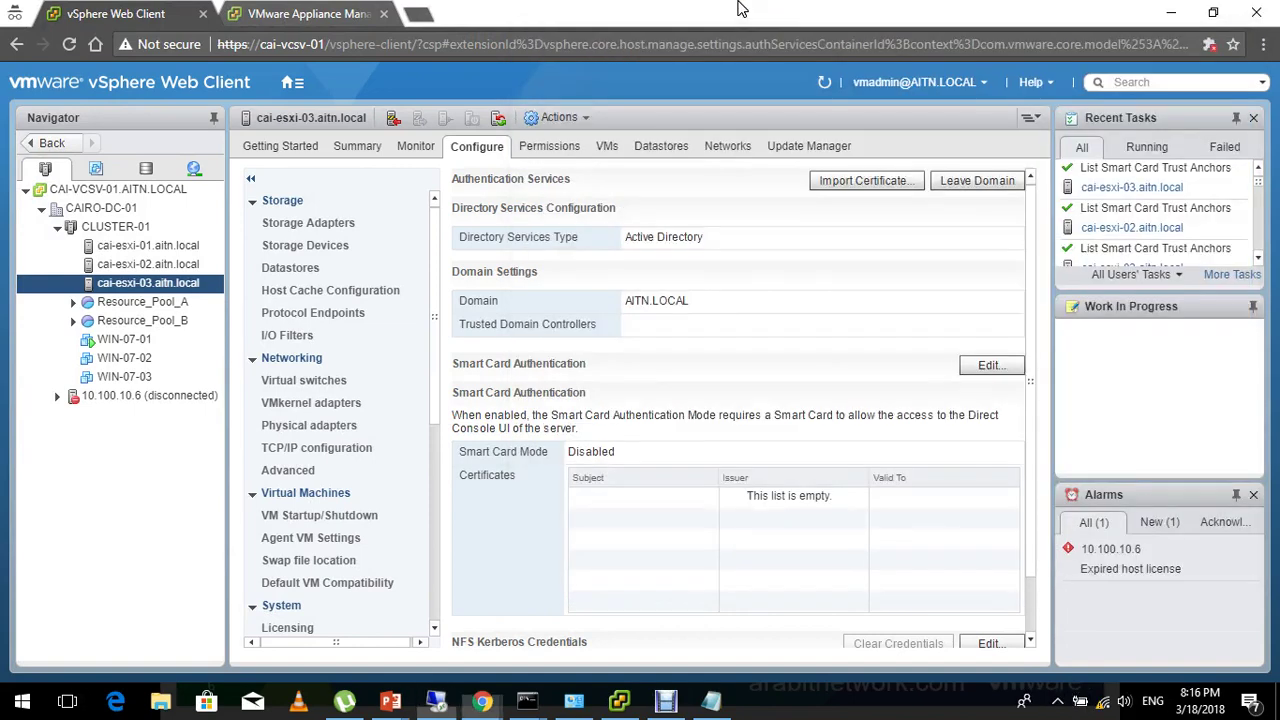
{"action": "left_click", "coordinate": [740, 8]}
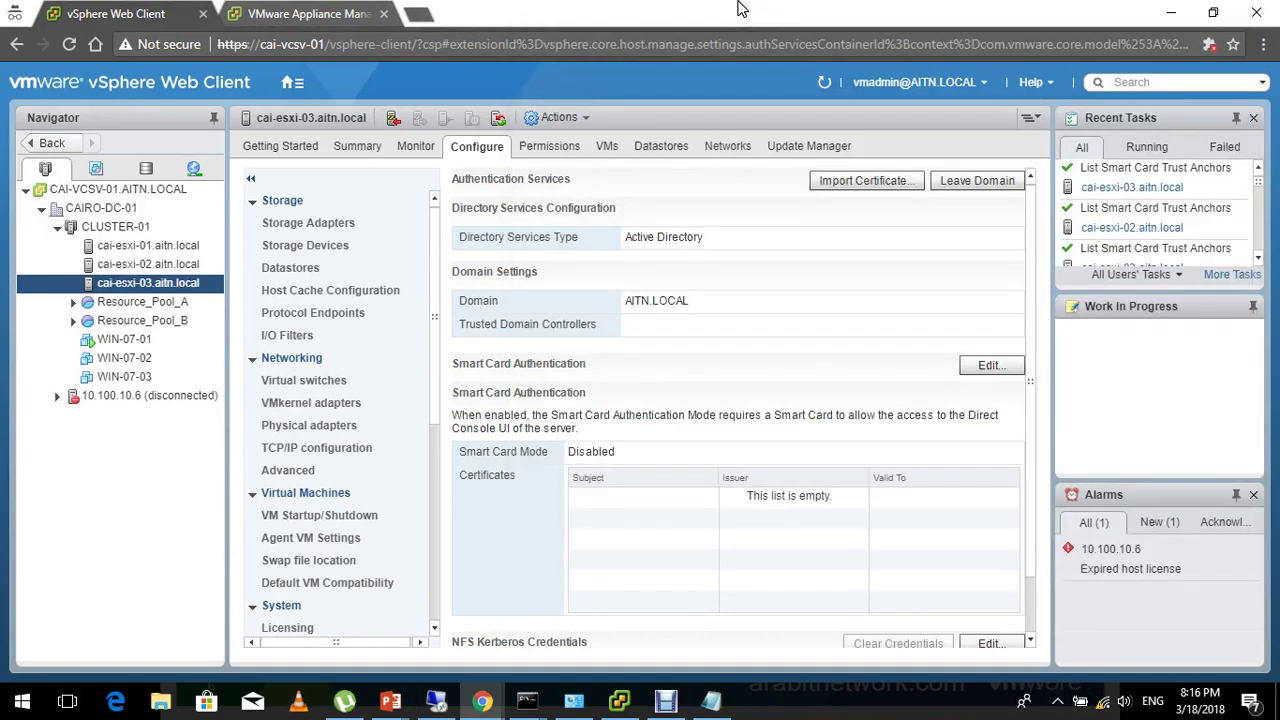